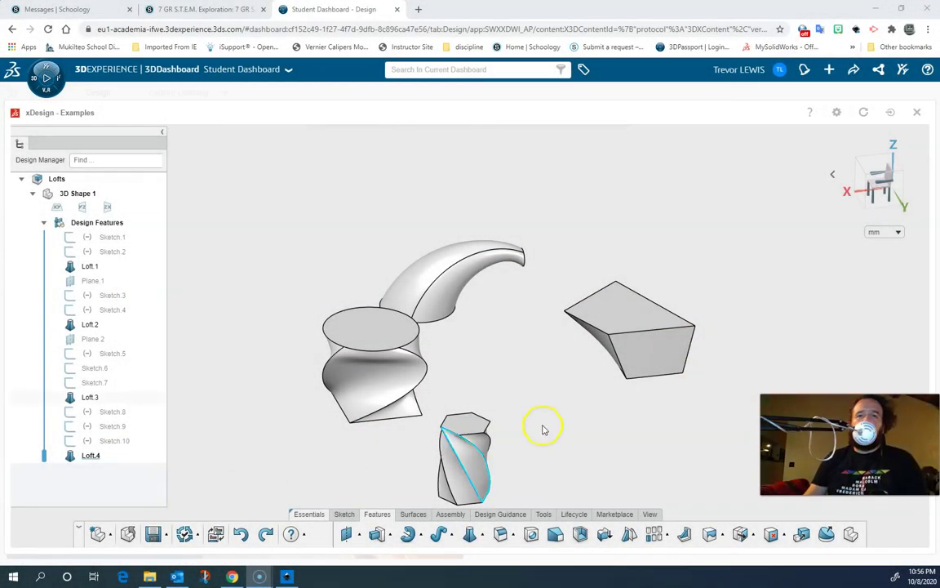
- Open Loft.4, the twisted square-to-ellipse loft, to show its sections from Sketch.8–Sketch.10
{"action": "left_click", "coordinate": [566, 422]}
{"action": "right_click_drag", "start_coordinate": [584, 424], "coordinate": [420, 480]}
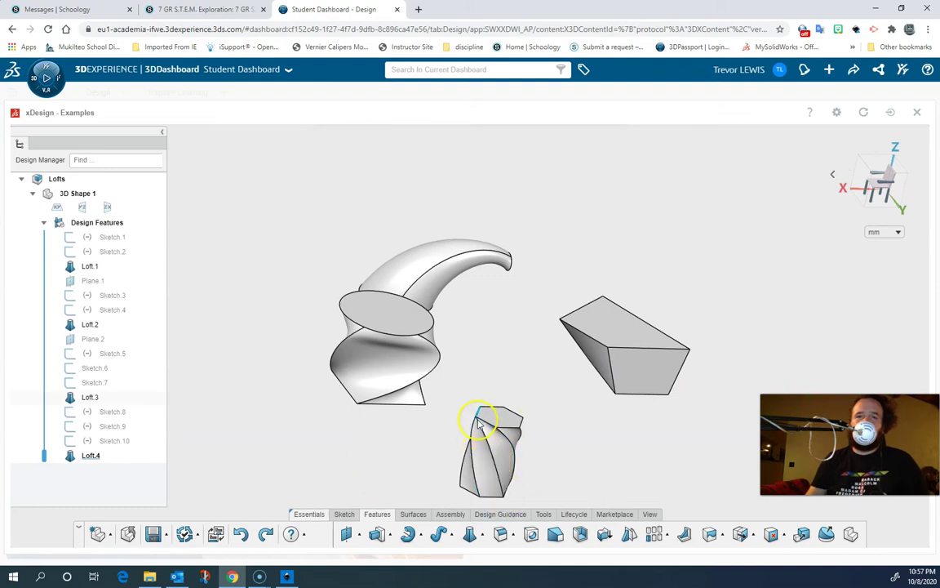
{"action": "mouse_move", "coordinate": [482, 426]}
{"action": "right_mouse_down"}
{"action": "mouse_move", "coordinate": [488, 448]}
{"action": "mouse_move", "coordinate": [556, 470]}
{"action": "mouse_move", "coordinate": [507, 467]}
{"action": "right_mouse_up"}
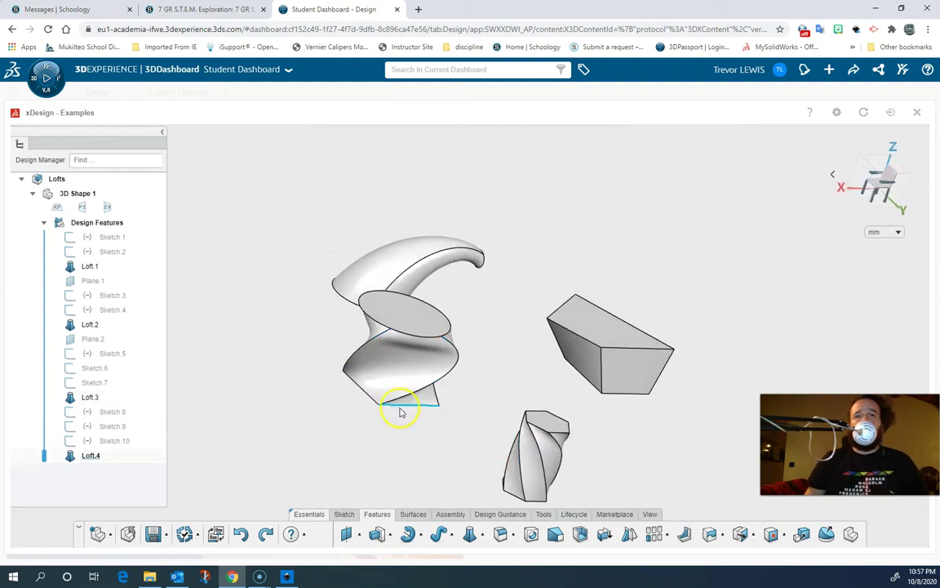
{"action": "mouse_move", "coordinate": [403, 408]}
{"action": "right_mouse_down"}
{"action": "mouse_move", "coordinate": [316, 409]}
{"action": "mouse_move", "coordinate": [291, 419]}
{"action": "mouse_move", "coordinate": [430, 393]}
{"action": "mouse_move", "coordinate": [481, 327]}
{"action": "mouse_move", "coordinate": [445, 404]}
{"action": "mouse_move", "coordinate": [430, 393]}
{"action": "mouse_move", "coordinate": [462, 415]}
{"action": "mouse_move", "coordinate": [453, 413]}
{"action": "right_mouse_up"}
{"action": "left_click", "coordinate": [384, 374]}
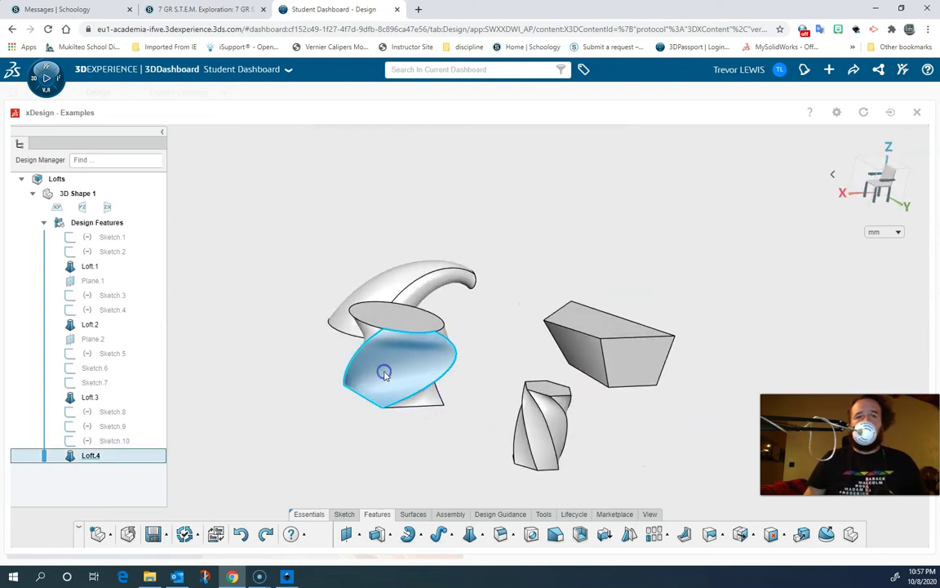
{"action": "double_click", "coordinate": [384, 373]}
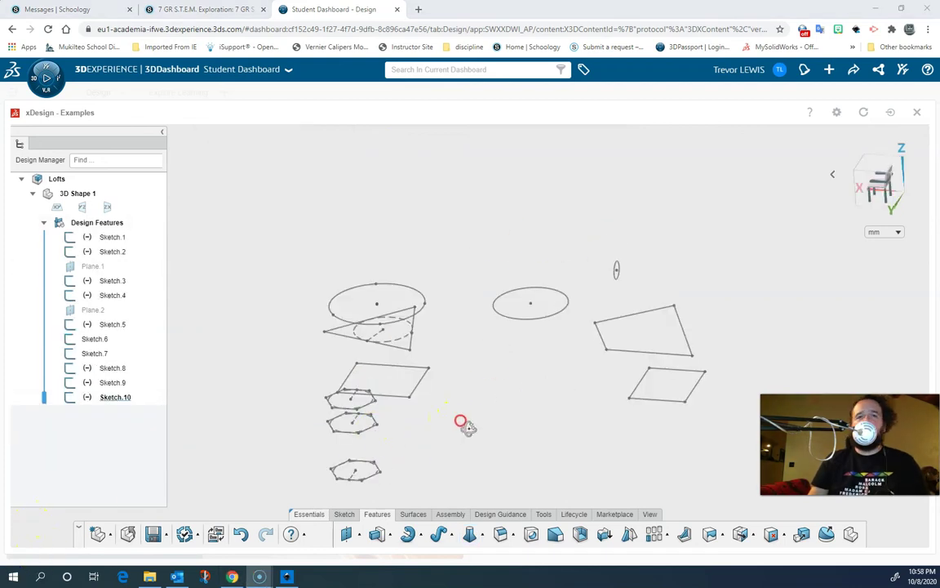
- Orbit the view to inspect the remaining profile sketches Sketch.1–Sketch.10
{"action": "mouse_move", "coordinate": [462, 423]}
{"action": "right_mouse_down"}
{"action": "mouse_move", "coordinate": [545, 424]}
{"action": "mouse_move", "coordinate": [442, 397]}
{"action": "right_mouse_up"}
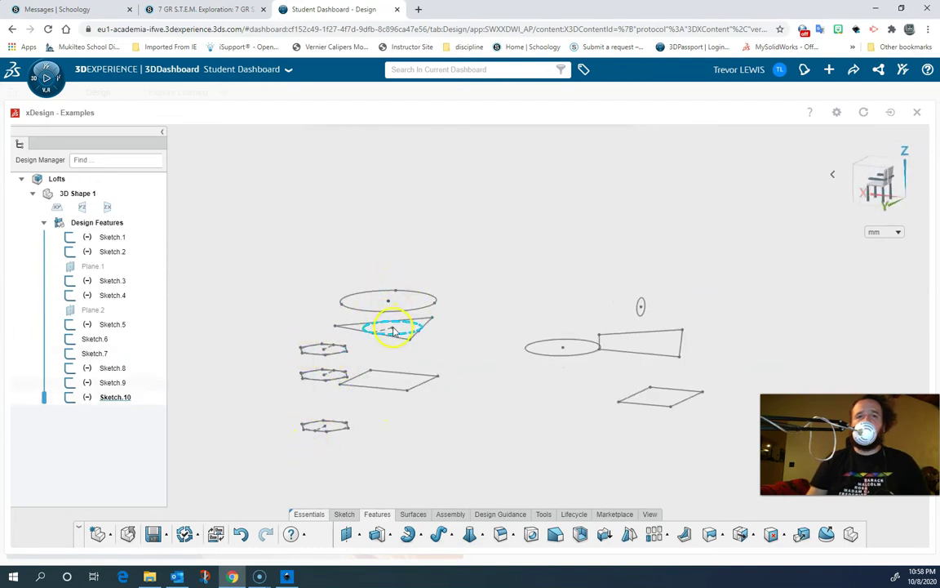
{"action": "mouse_move", "coordinate": [479, 421]}
{"action": "right_mouse_down"}
{"action": "mouse_move", "coordinate": [493, 443]}
{"action": "mouse_move", "coordinate": [510, 445]}
{"action": "right_mouse_up"}
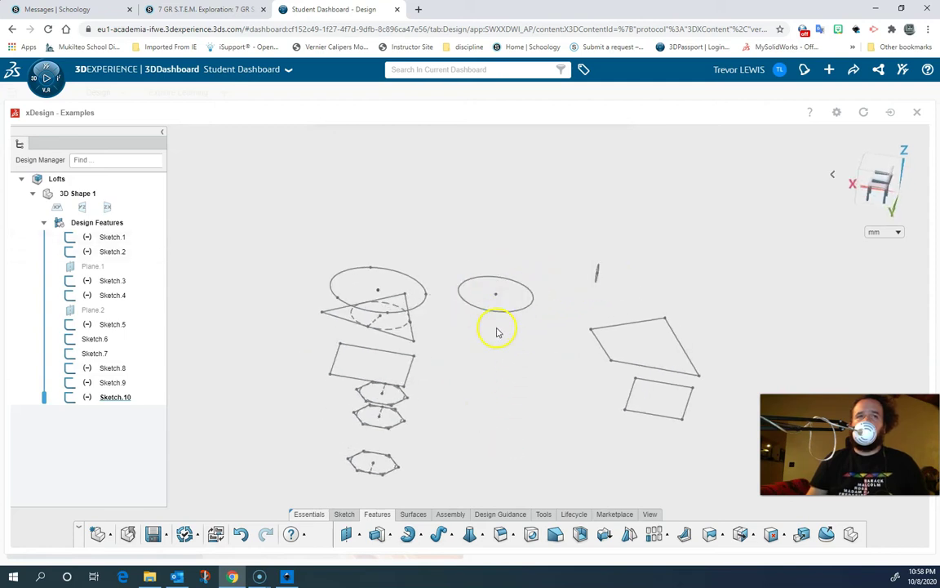
{"action": "right_click_drag", "start_coordinate": [497, 331], "coordinate": [522, 343]}
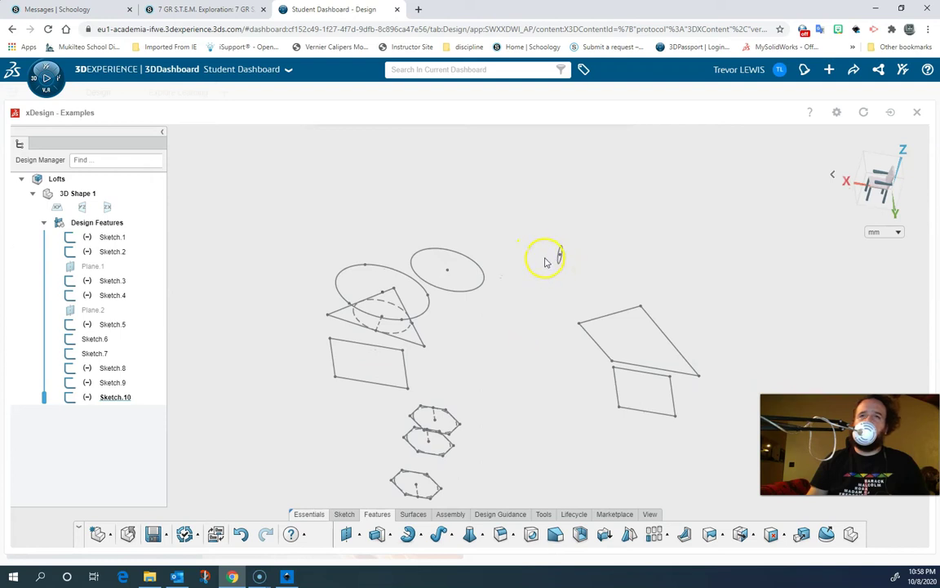
{"action": "mouse_move", "coordinate": [554, 271]}
{"action": "right_mouse_down"}
{"action": "mouse_move", "coordinate": [562, 260]}
{"action": "mouse_move", "coordinate": [569, 283]}
{"action": "mouse_move", "coordinate": [581, 260]}
{"action": "mouse_move", "coordinate": [536, 259]}
{"action": "mouse_move", "coordinate": [540, 266]}
{"action": "right_mouse_up"}
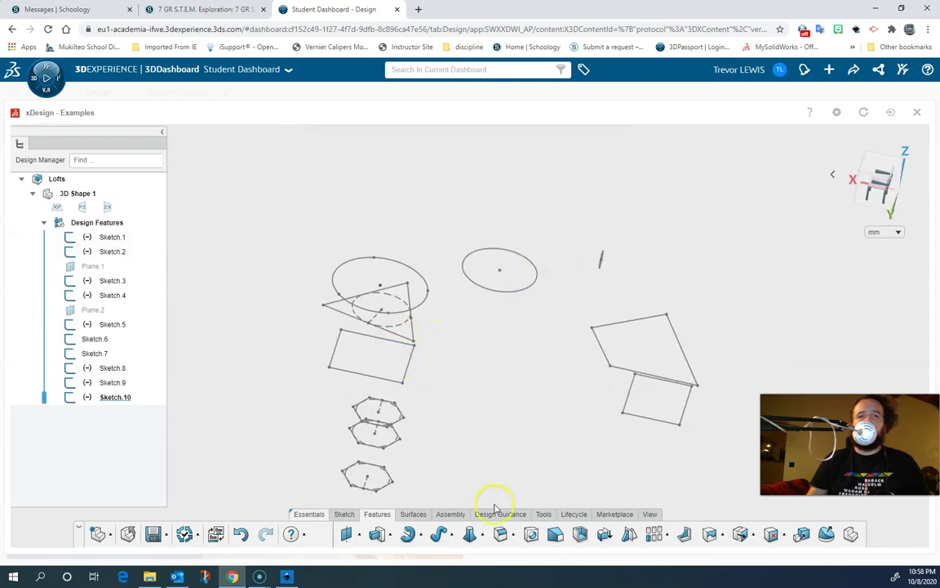
{"action": "mouse_move", "coordinate": [524, 431]}
{"action": "right_mouse_down"}
{"action": "mouse_move", "coordinate": [463, 430]}
{"action": "mouse_move", "coordinate": [529, 430]}
{"action": "mouse_move", "coordinate": [508, 454]}
{"action": "right_mouse_up"}
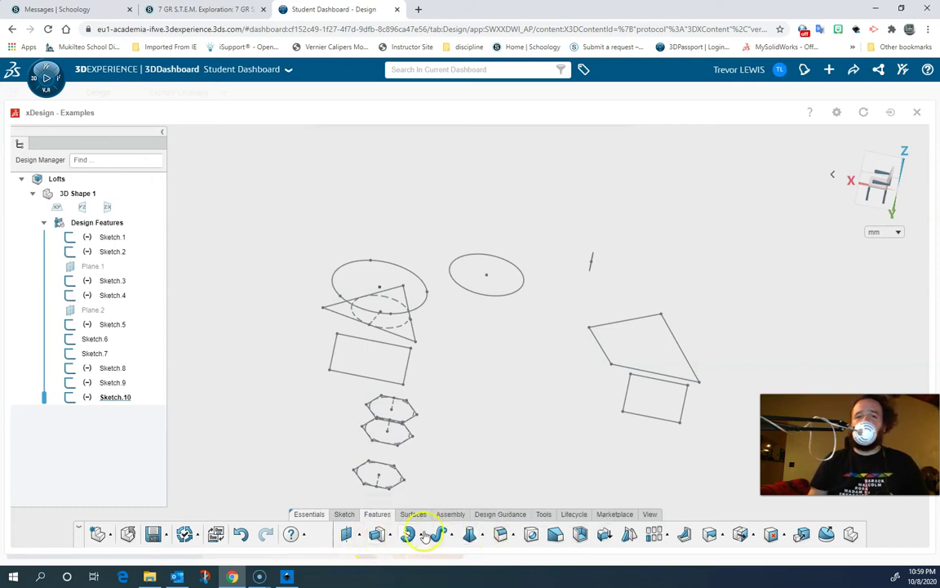
- Loft the large ellipse to the small distant arc with a curved end, creating horn-shaped Loft.5
{"action": "left_click", "coordinate": [470, 538]}
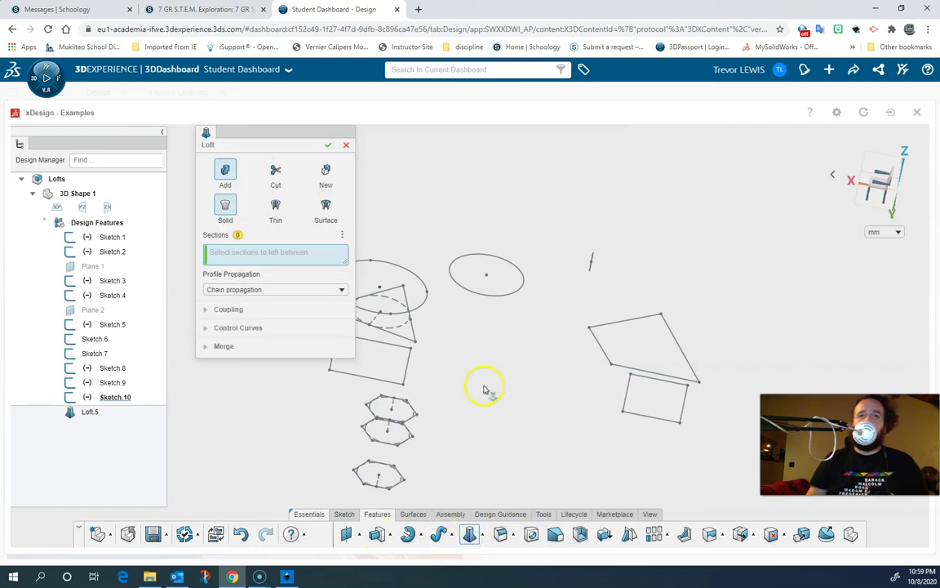
{"action": "left_click", "coordinate": [500, 292]}
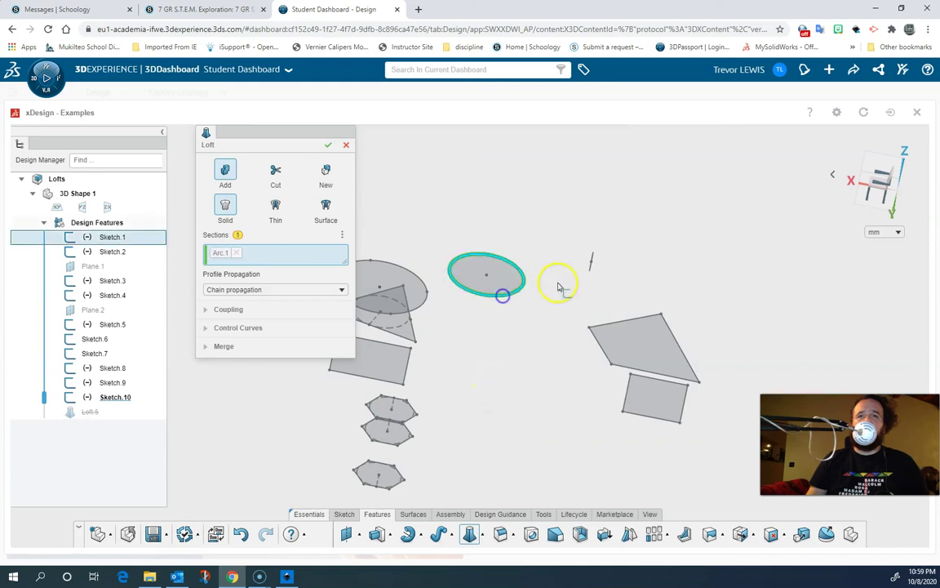
{"action": "left_click", "coordinate": [592, 269]}
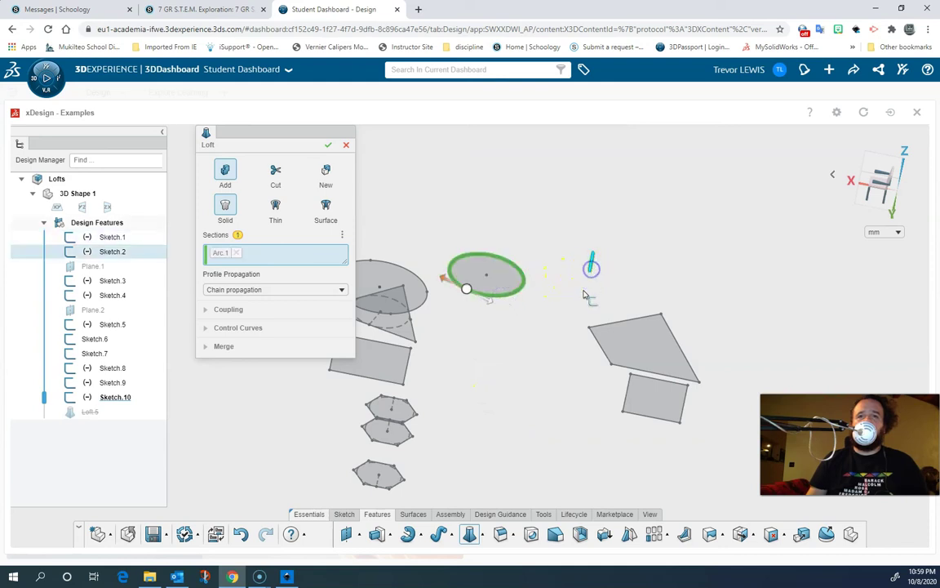
{"action": "mouse_move", "coordinate": [502, 359]}
{"action": "right_mouse_down"}
{"action": "mouse_move", "coordinate": [548, 426]}
{"action": "mouse_move", "coordinate": [541, 359]}
{"action": "right_mouse_up"}
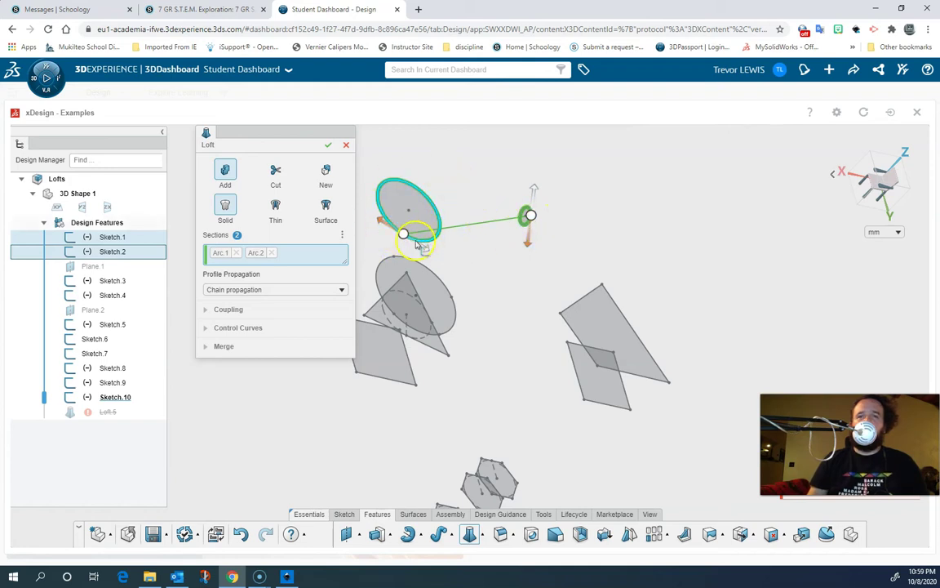
{"action": "left_click", "coordinate": [529, 243]}
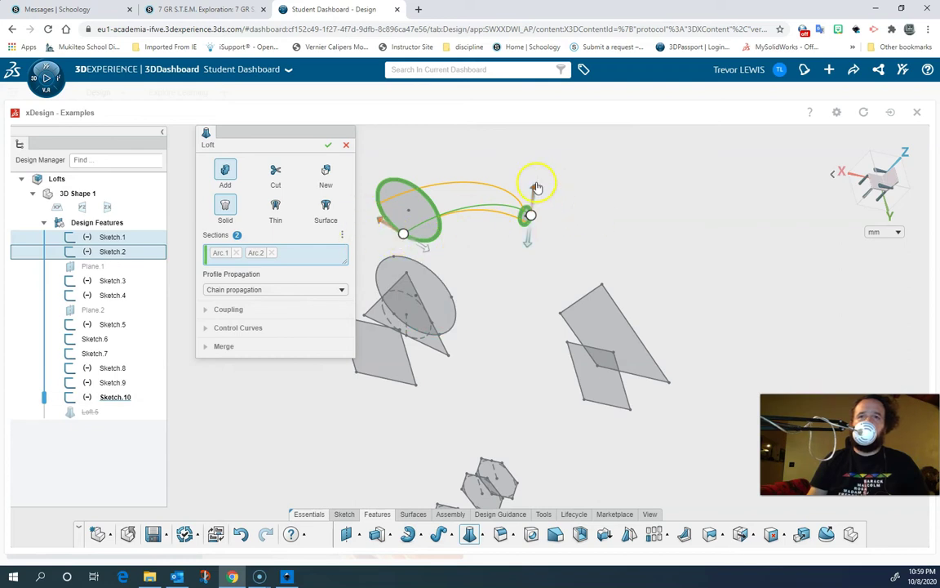
{"action": "right_click_drag", "start_coordinate": [574, 229], "coordinate": [523, 237]}
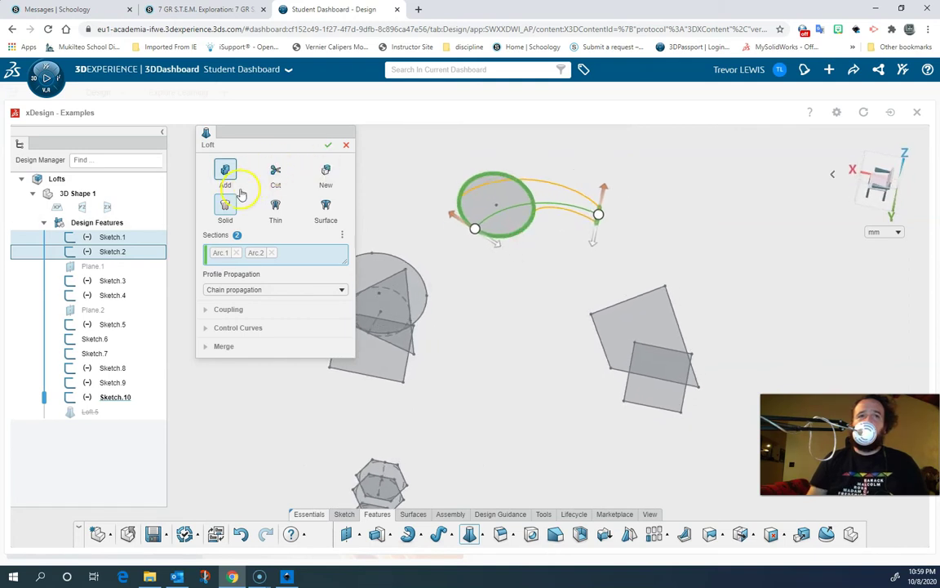
{"action": "left_click", "coordinate": [328, 149]}
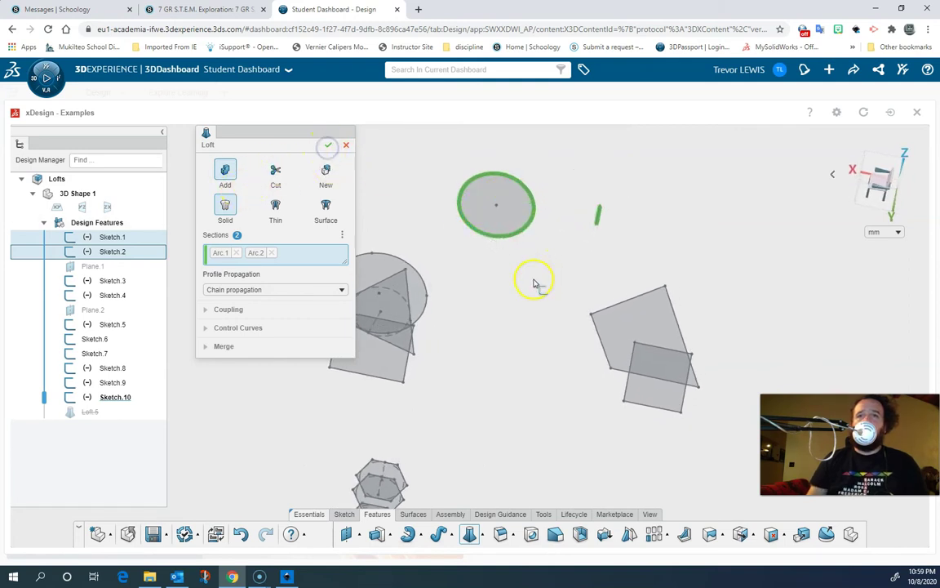
{"action": "mouse_move", "coordinate": [536, 306]}
{"action": "right_mouse_down"}
{"action": "mouse_move", "coordinate": [445, 298]}
{"action": "mouse_move", "coordinate": [562, 289]}
{"action": "mouse_move", "coordinate": [451, 254]}
{"action": "right_mouse_up"}
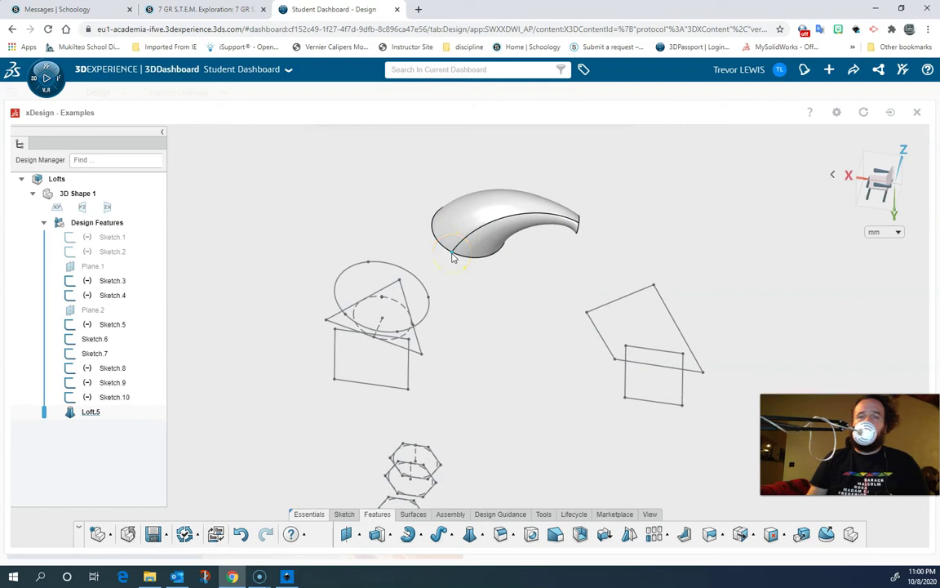
- Loft the lower square edge (Sketch.3) to the upper square edge (Sketch.4), creating Loft.6
{"action": "left_click", "coordinate": [577, 225]}
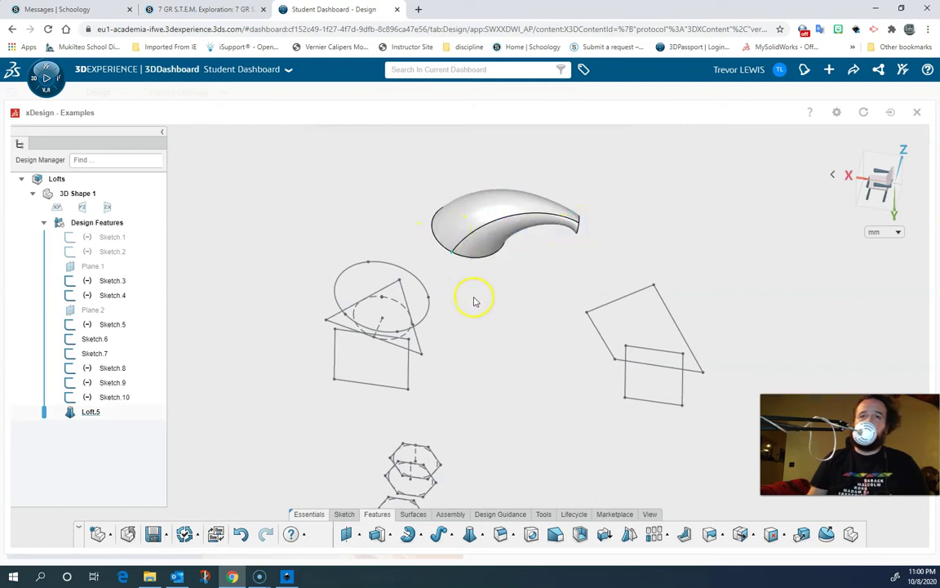
{"action": "mouse_move", "coordinate": [507, 345]}
{"action": "right_mouse_down"}
{"action": "mouse_move", "coordinate": [482, 325]}
{"action": "mouse_move", "coordinate": [532, 315]}
{"action": "mouse_move", "coordinate": [479, 309]}
{"action": "right_mouse_up"}
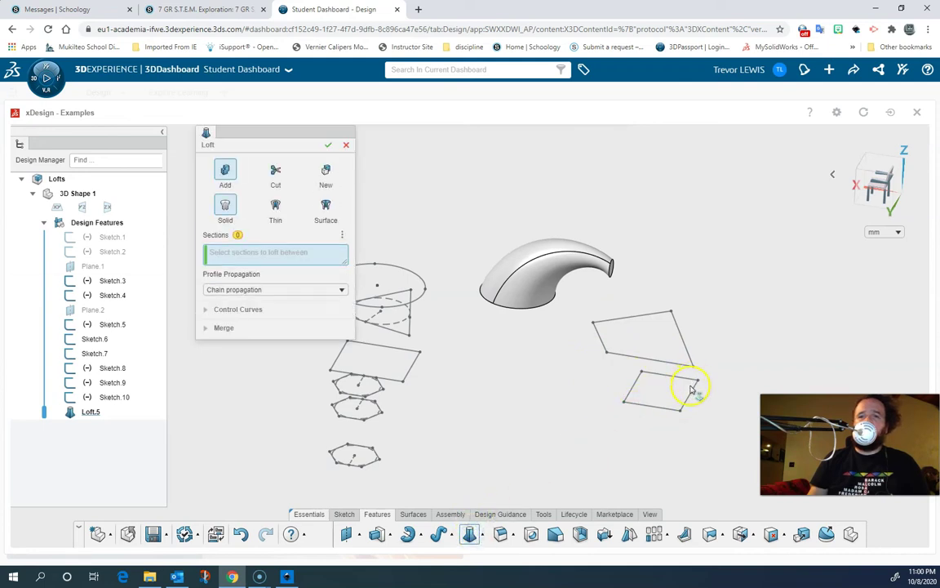
{"action": "left_click", "coordinate": [657, 402]}
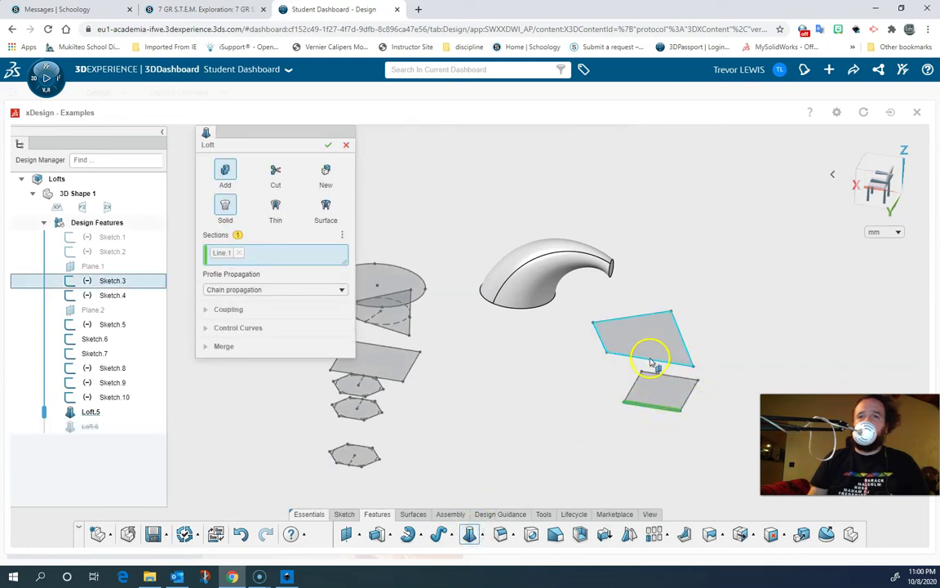
{"action": "left_click", "coordinate": [649, 359]}
{"action": "left_click", "coordinate": [638, 402]}
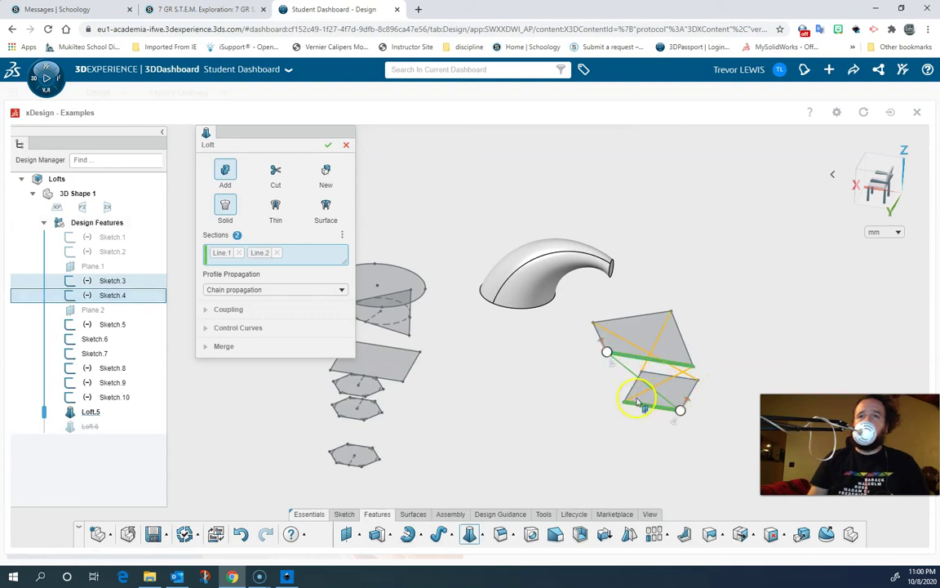
{"action": "middle_click_drag", "start_coordinate": [660, 415], "coordinate": [589, 339]}
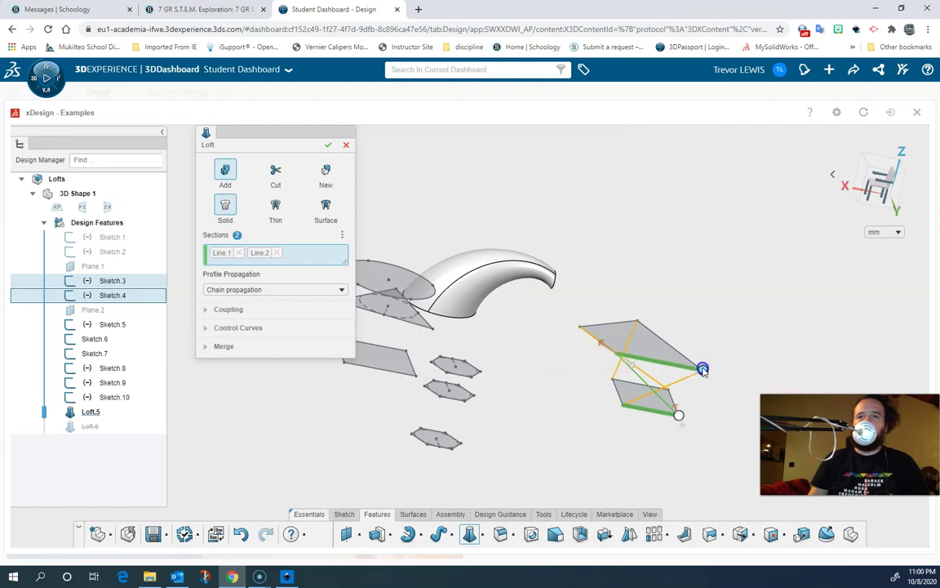
{"action": "mouse_move", "coordinate": [705, 373]}
{"action": "middle_mouse_down"}
{"action": "mouse_move", "coordinate": [598, 405]}
{"action": "mouse_move", "coordinate": [668, 399]}
{"action": "mouse_move", "coordinate": [698, 375]}
{"action": "mouse_move", "coordinate": [602, 386]}
{"action": "mouse_move", "coordinate": [594, 369]}
{"action": "mouse_move", "coordinate": [603, 374]}
{"action": "mouse_move", "coordinate": [603, 350]}
{"action": "mouse_move", "coordinate": [678, 400]}
{"action": "mouse_move", "coordinate": [725, 401]}
{"action": "mouse_move", "coordinate": [589, 401]}
{"action": "mouse_move", "coordinate": [677, 399]}
{"action": "mouse_move", "coordinate": [629, 394]}
{"action": "mouse_move", "coordinate": [655, 408]}
{"action": "middle_mouse_up"}
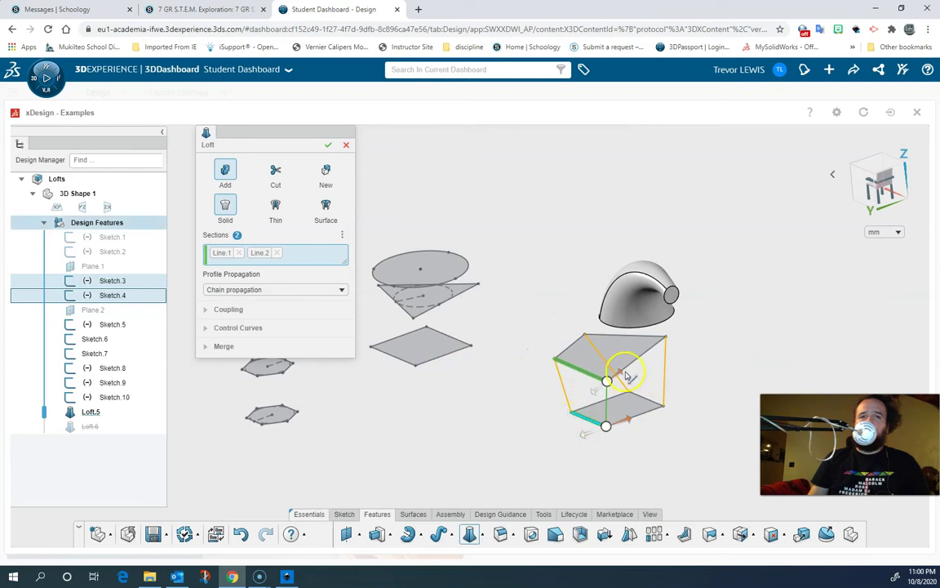
{"action": "left_click", "coordinate": [607, 424]}
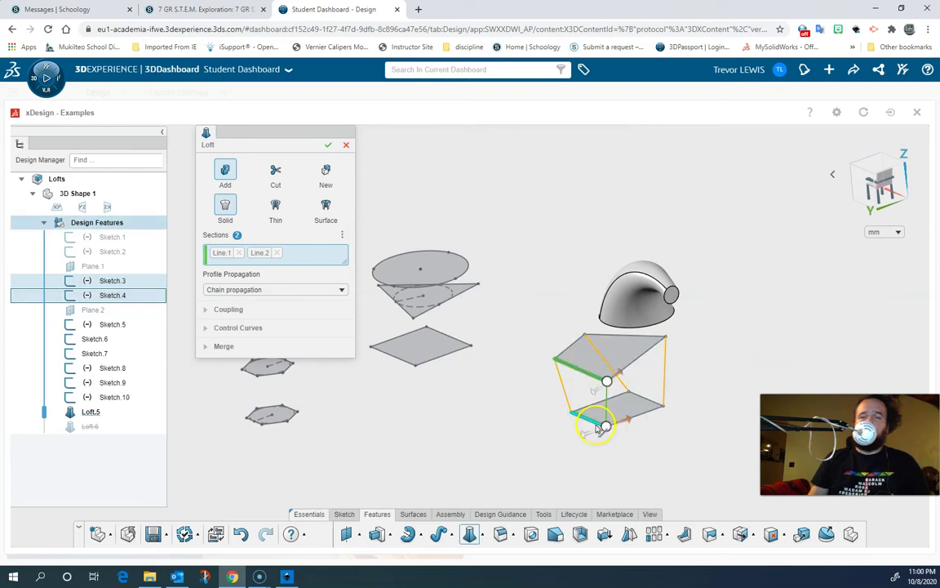
{"action": "left_click", "coordinate": [327, 146]}
{"action": "mouse_move", "coordinate": [472, 411]}
{"action": "right_mouse_down"}
{"action": "mouse_move", "coordinate": [480, 419]}
{"action": "mouse_move", "coordinate": [628, 433]}
{"action": "mouse_move", "coordinate": [485, 428]}
{"action": "mouse_move", "coordinate": [546, 424]}
{"action": "mouse_move", "coordinate": [528, 423]}
{"action": "right_mouse_up"}
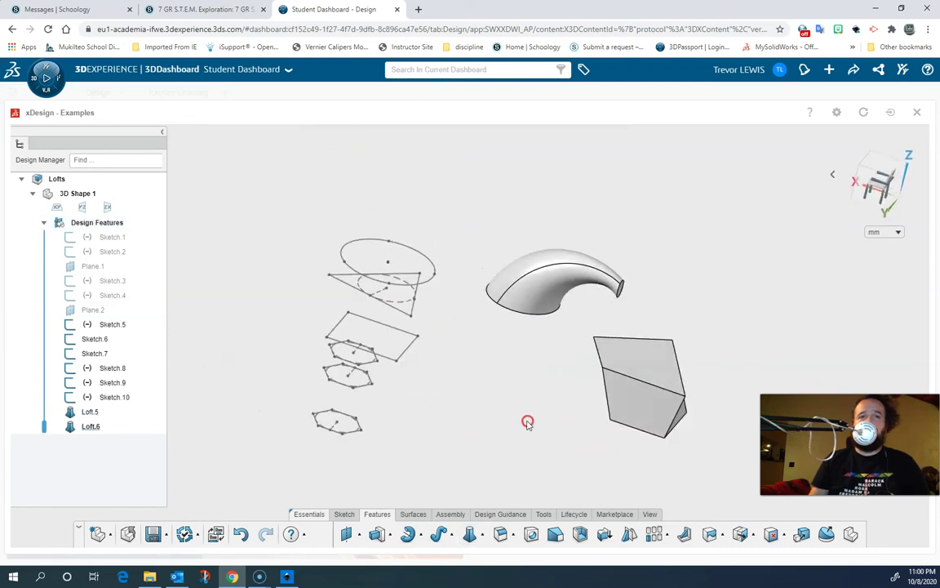
- Start a loft with the bottom, middle and top hexagons (Sketch.5–Sketch.7) as sections
{"action": "left_click", "coordinate": [322, 433]}
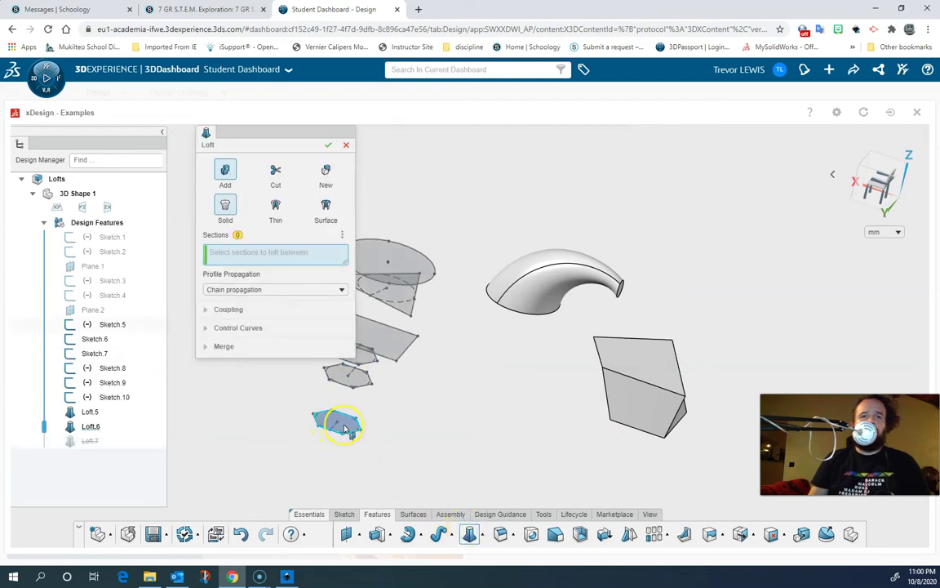
{"action": "left_click", "coordinate": [345, 428]}
{"action": "left_click", "coordinate": [361, 377]}
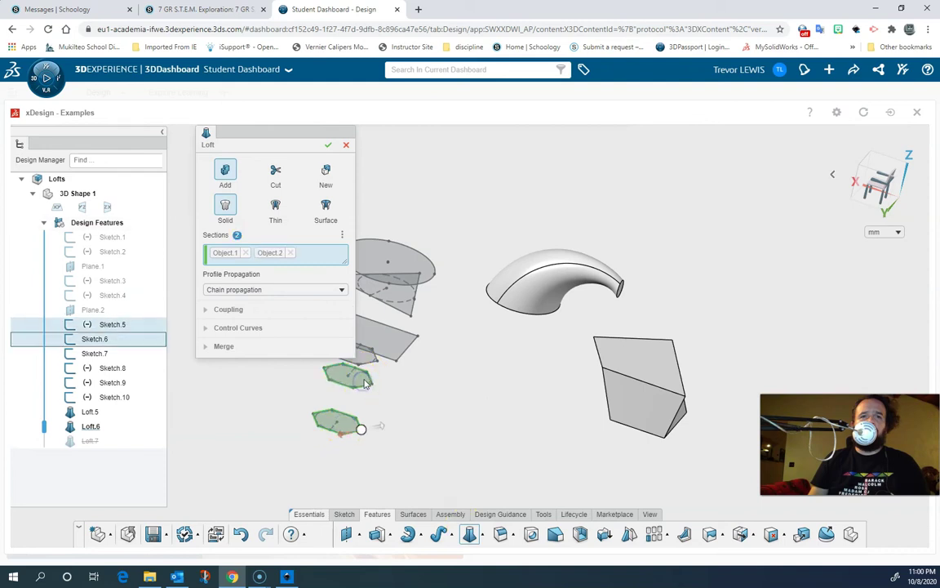
{"action": "left_click", "coordinate": [361, 360]}
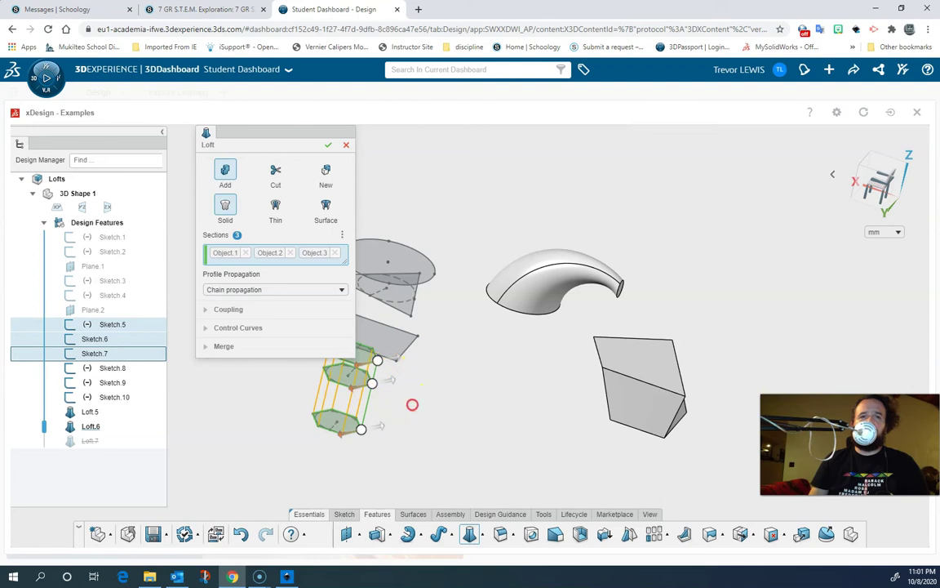
{"action": "right_click_drag", "start_coordinate": [412, 404], "coordinate": [340, 414]}
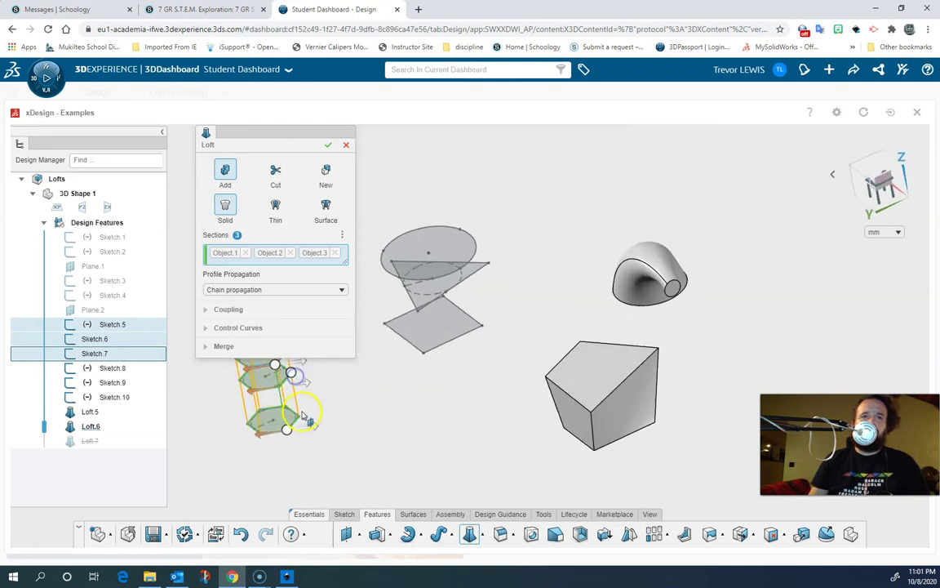
- Twist the loft connectors, reverse the top section's direction, and create Loft.7
{"action": "left_click_drag", "start_coordinate": [304, 416], "coordinate": [275, 404]}
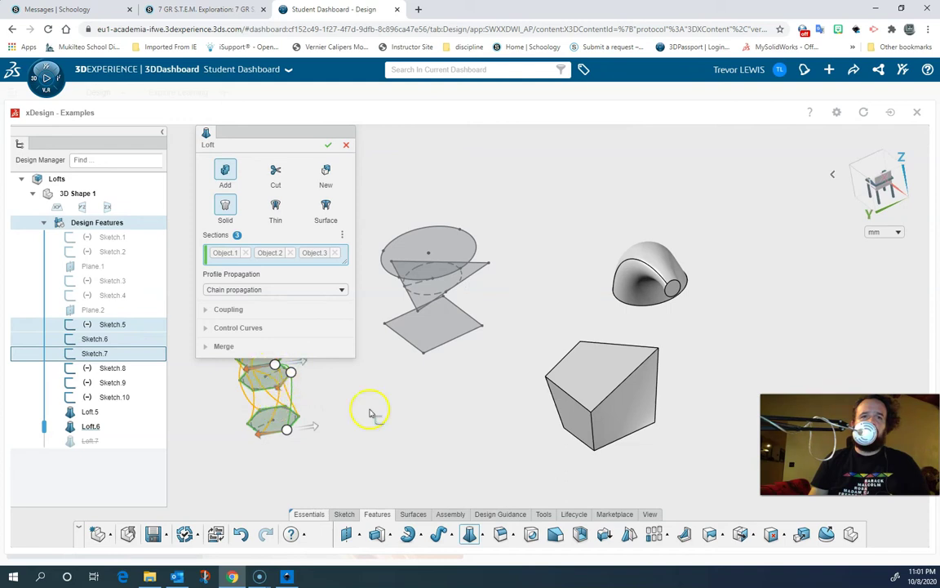
{"action": "left_click_drag", "start_coordinate": [289, 132], "coordinate": [506, 170]}
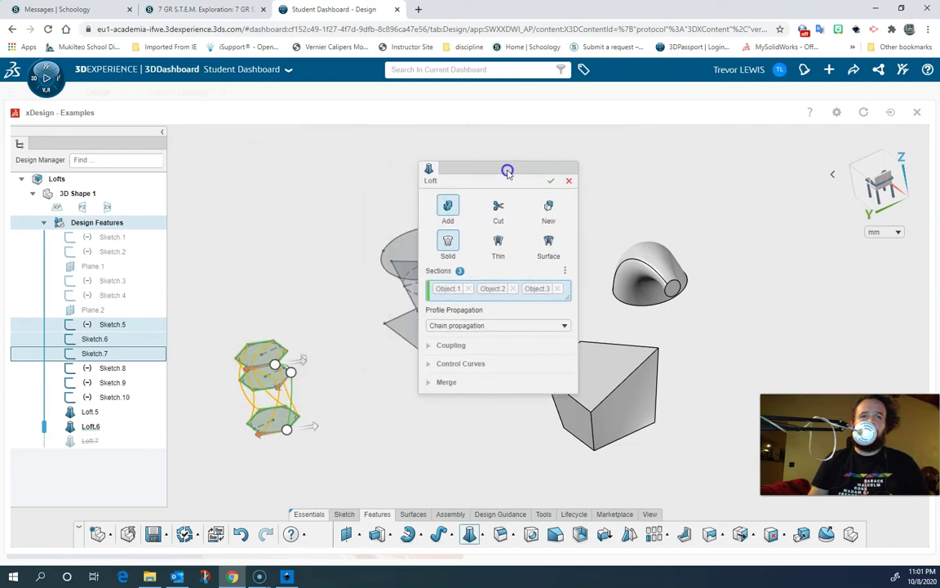
{"action": "right_click_drag", "start_coordinate": [312, 333], "coordinate": [315, 374]}
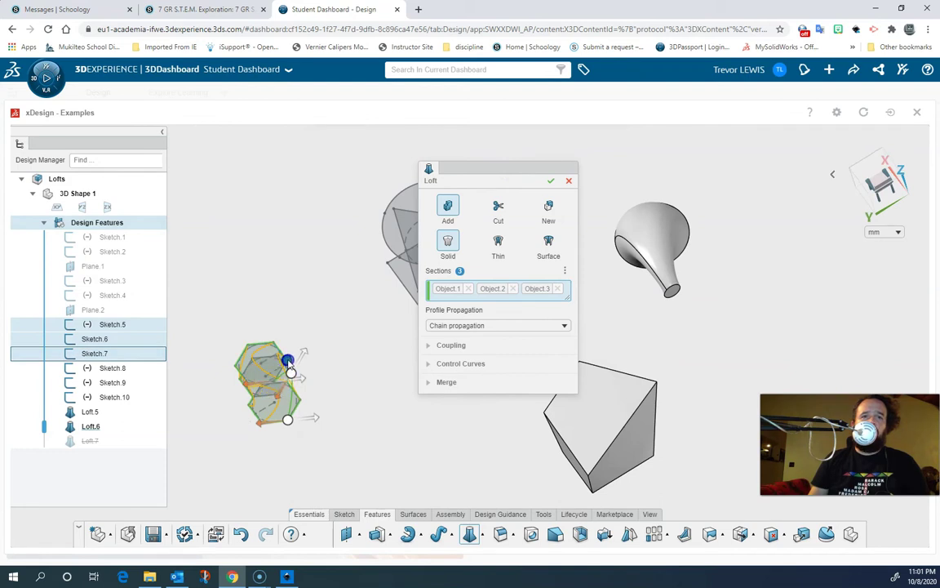
{"action": "left_click", "coordinate": [304, 373]}
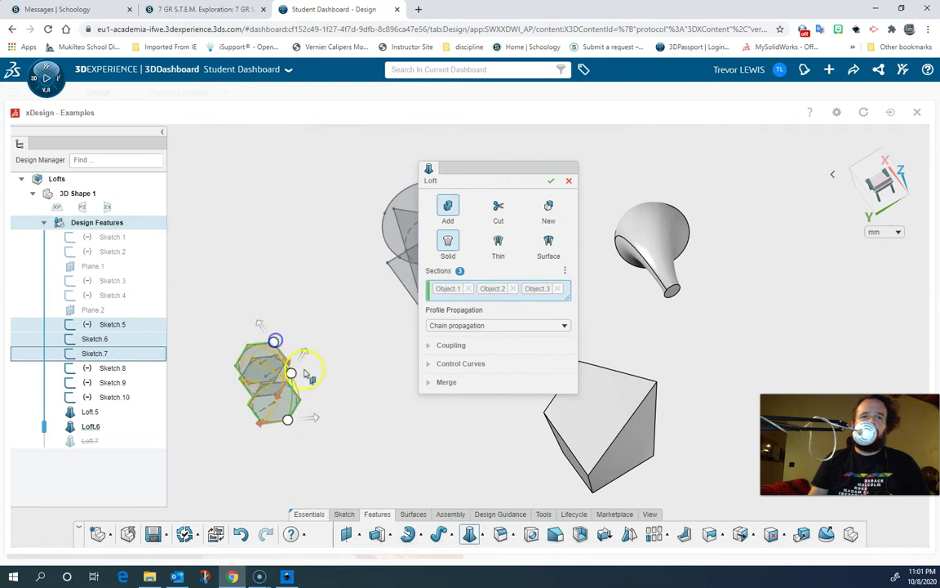
{"action": "right_click_drag", "start_coordinate": [320, 446], "coordinate": [414, 353]}
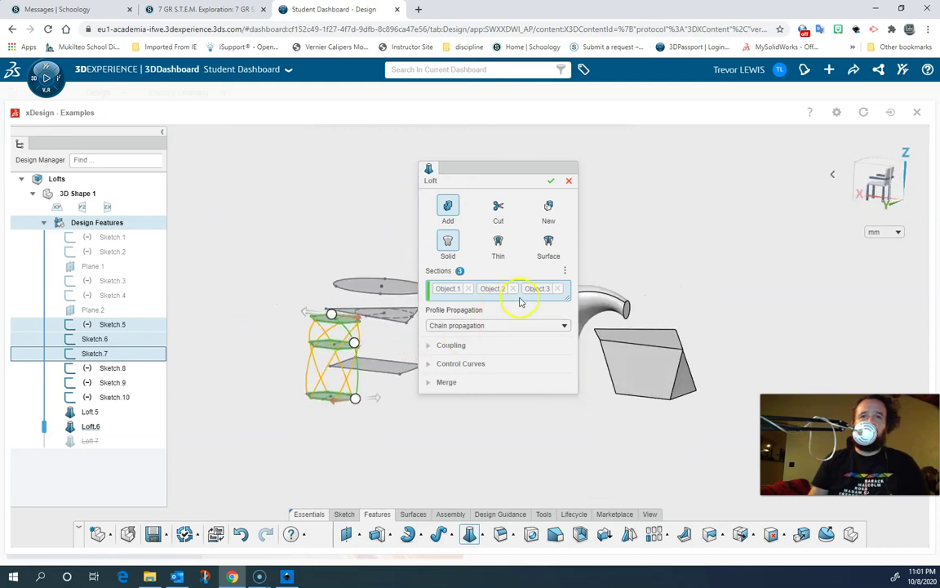
{"action": "left_click", "coordinate": [551, 186]}
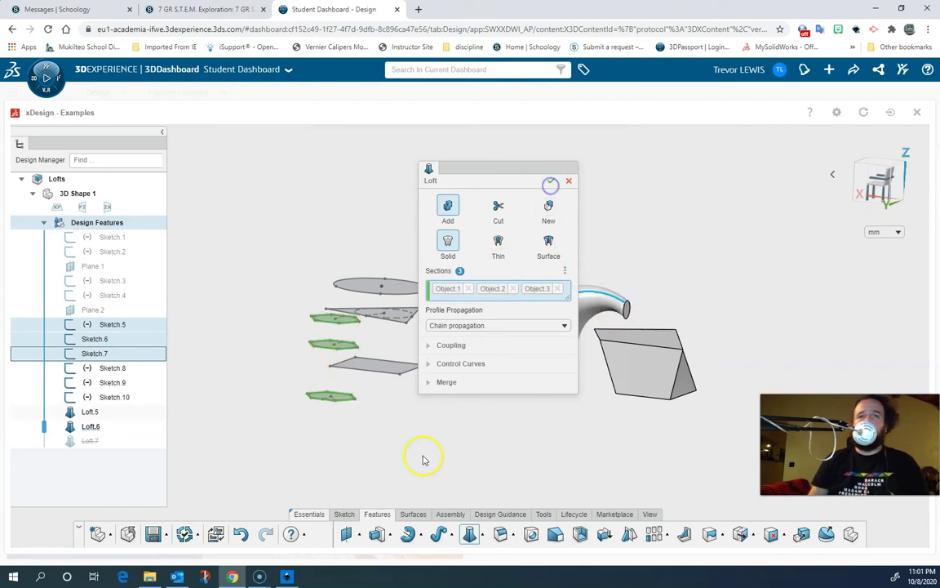
{"action": "mouse_move", "coordinate": [398, 424]}
{"action": "right_mouse_down"}
{"action": "mouse_move", "coordinate": [522, 448]}
{"action": "mouse_move", "coordinate": [504, 443]}
{"action": "mouse_move", "coordinate": [503, 428]}
{"action": "right_mouse_up"}
{"action": "scroll", "coordinate": [552, 342], "scroll_direction": "up", "scroll_amount": 5}
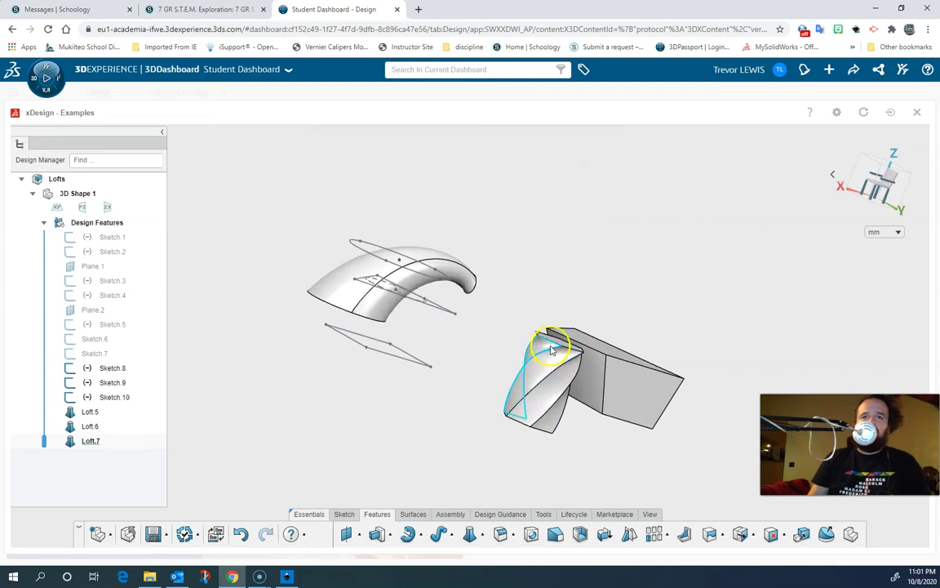
{"action": "right_click_drag", "start_coordinate": [552, 350], "coordinate": [580, 357]}
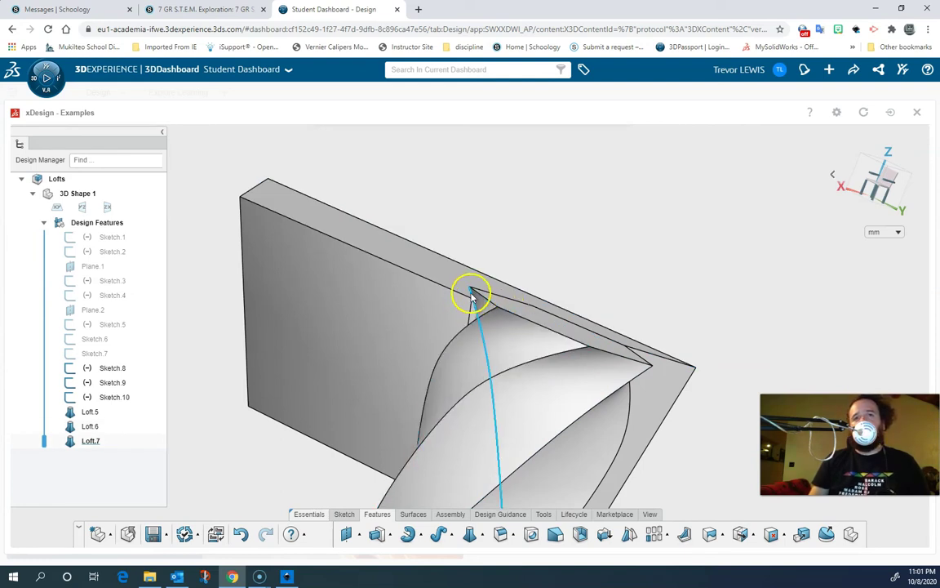
{"action": "scroll", "coordinate": [422, 388], "scroll_direction": "down", "scroll_amount": 5}
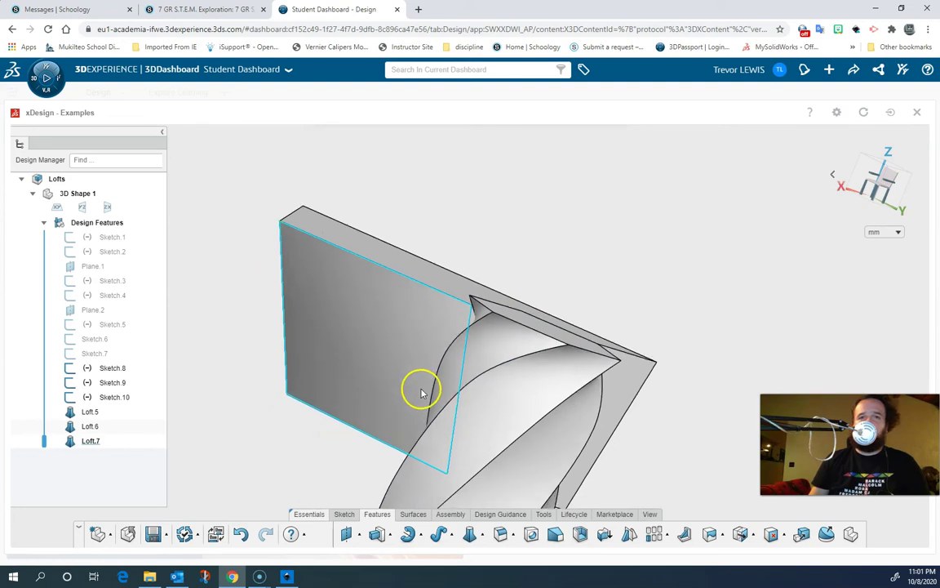
{"action": "mouse_move", "coordinate": [422, 395]}
{"action": "right_mouse_down"}
{"action": "mouse_move", "coordinate": [408, 411]}
{"action": "mouse_move", "coordinate": [388, 411]}
{"action": "mouse_move", "coordinate": [412, 415]}
{"action": "mouse_move", "coordinate": [384, 403]}
{"action": "mouse_move", "coordinate": [409, 409]}
{"action": "mouse_move", "coordinate": [350, 430]}
{"action": "mouse_move", "coordinate": [357, 447]}
{"action": "mouse_move", "coordinate": [439, 457]}
{"action": "right_mouse_up"}
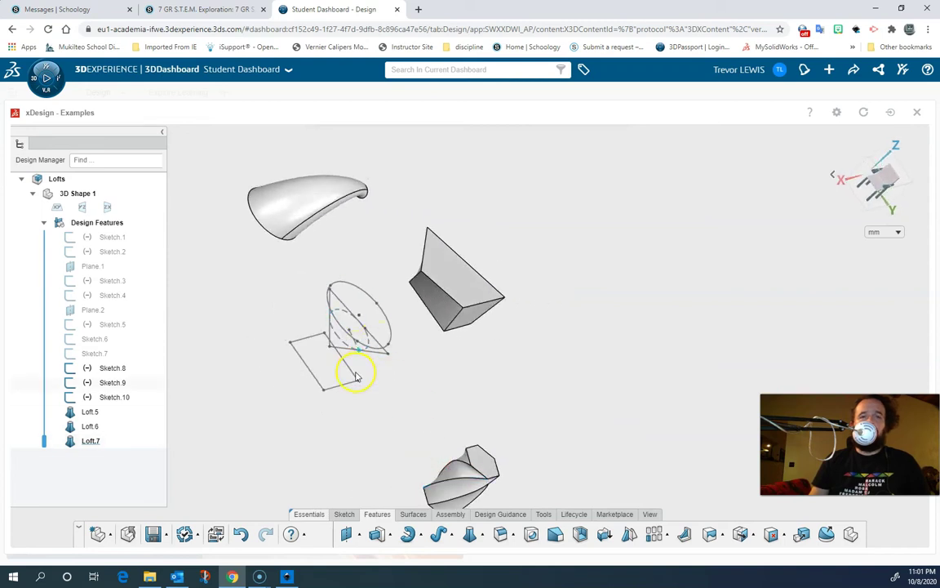
{"action": "scroll", "coordinate": [319, 353], "scroll_direction": "down", "scroll_amount": 2}
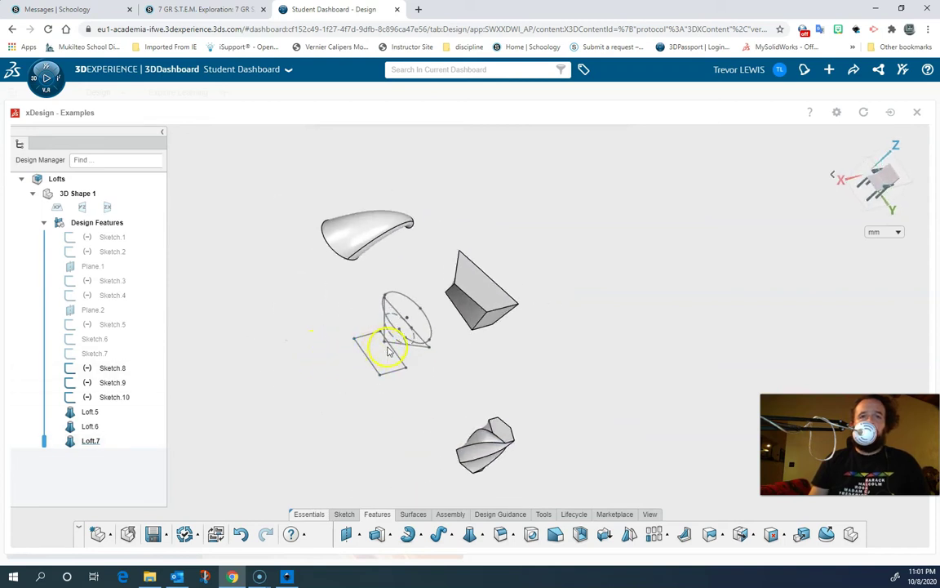
{"action": "scroll", "coordinate": [384, 348], "scroll_direction": "up", "scroll_amount": 3}
{"action": "scroll", "coordinate": [398, 354], "scroll_direction": "up", "scroll_amount": 3}
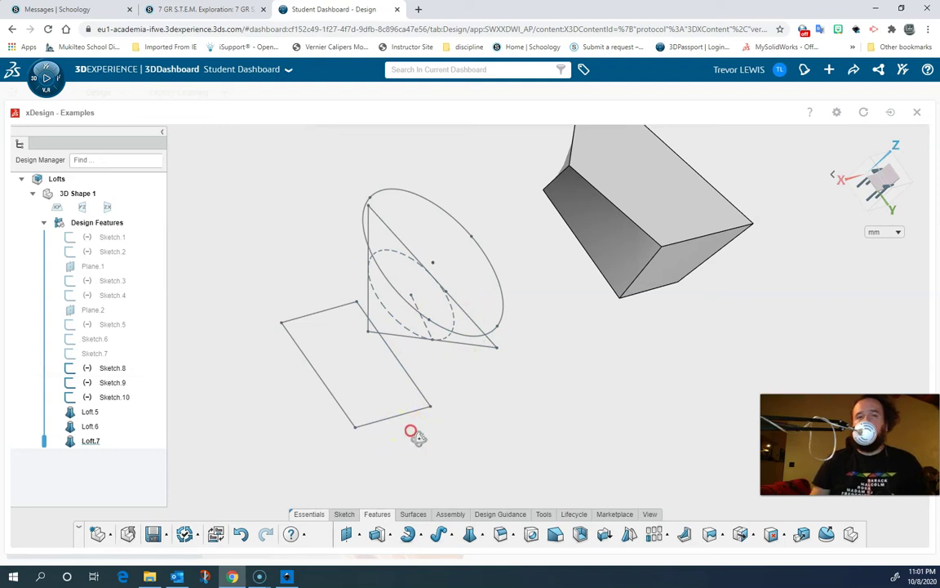
{"action": "mouse_move", "coordinate": [416, 437]}
{"action": "right_mouse_down"}
{"action": "mouse_move", "coordinate": [413, 417]}
{"action": "mouse_move", "coordinate": [428, 417]}
{"action": "mouse_move", "coordinate": [389, 429]}
{"action": "right_mouse_up"}
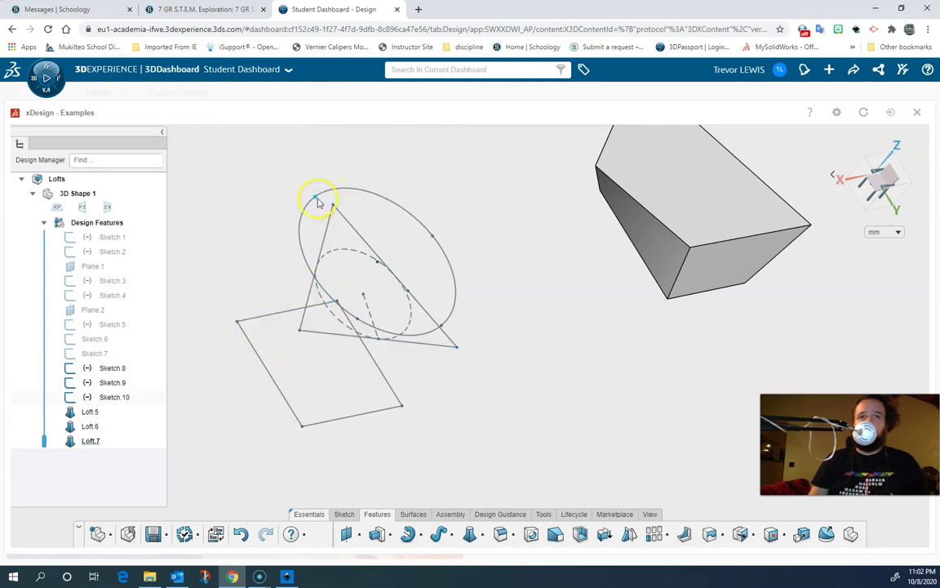
{"action": "mouse_move", "coordinate": [536, 443]}
{"action": "middle_mouse_down"}
{"action": "mouse_move", "coordinate": [510, 429]}
{"action": "mouse_move", "coordinate": [525, 409]}
{"action": "mouse_move", "coordinate": [581, 403]}
{"action": "mouse_move", "coordinate": [658, 445]}
{"action": "mouse_move", "coordinate": [542, 447]}
{"action": "middle_mouse_up"}
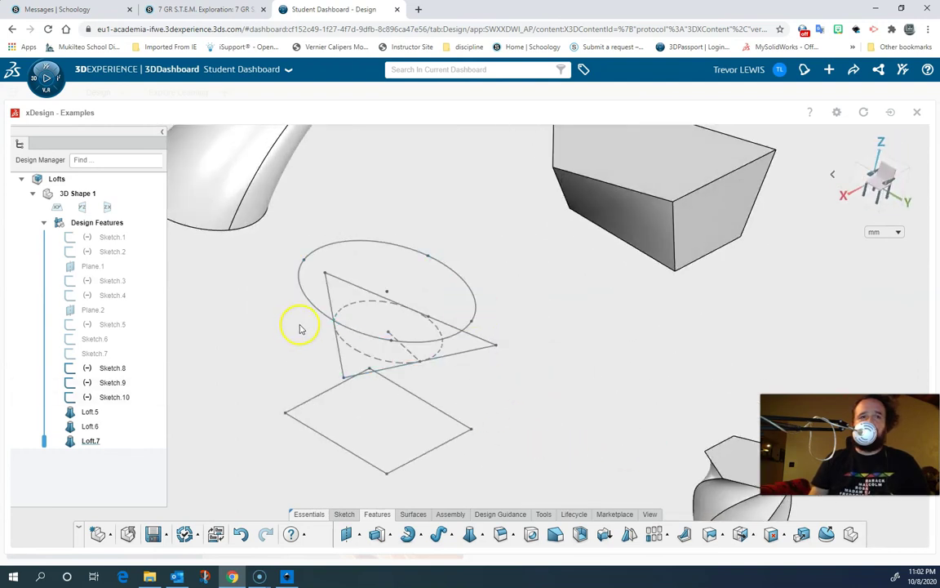
{"action": "left_click", "coordinate": [330, 321]}
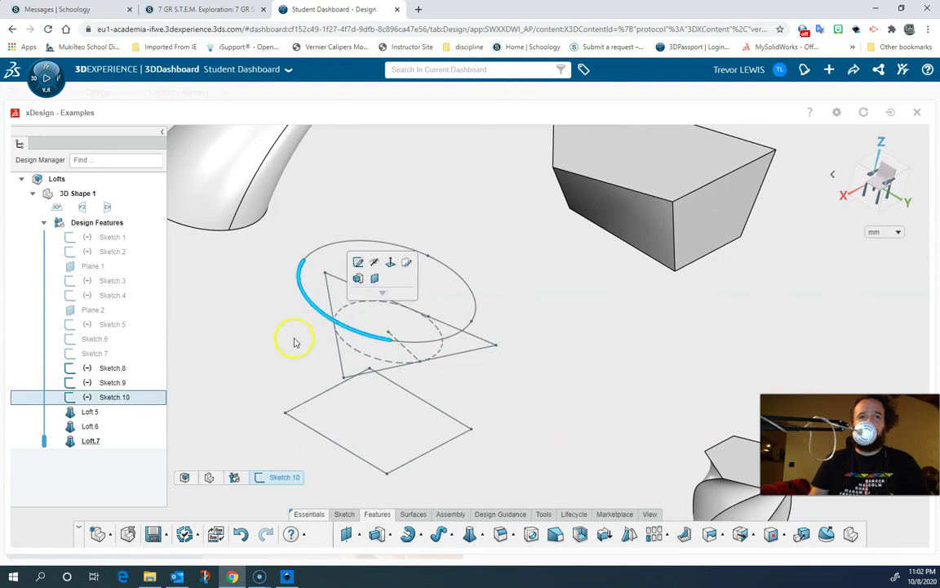
- Edit Sketch.10 and delete its ellipse
{"action": "double_click", "coordinate": [109, 398]}
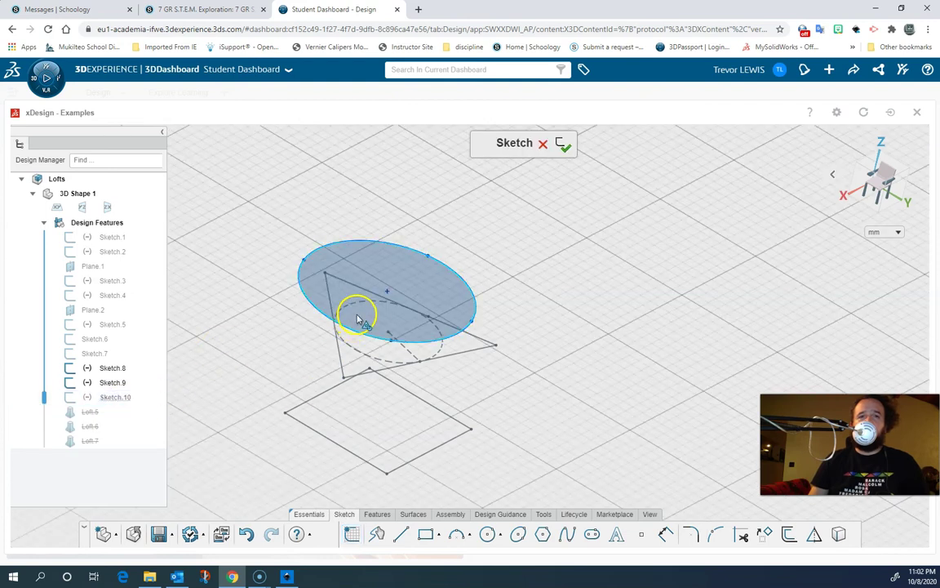
{"action": "left_click", "coordinate": [360, 305]}
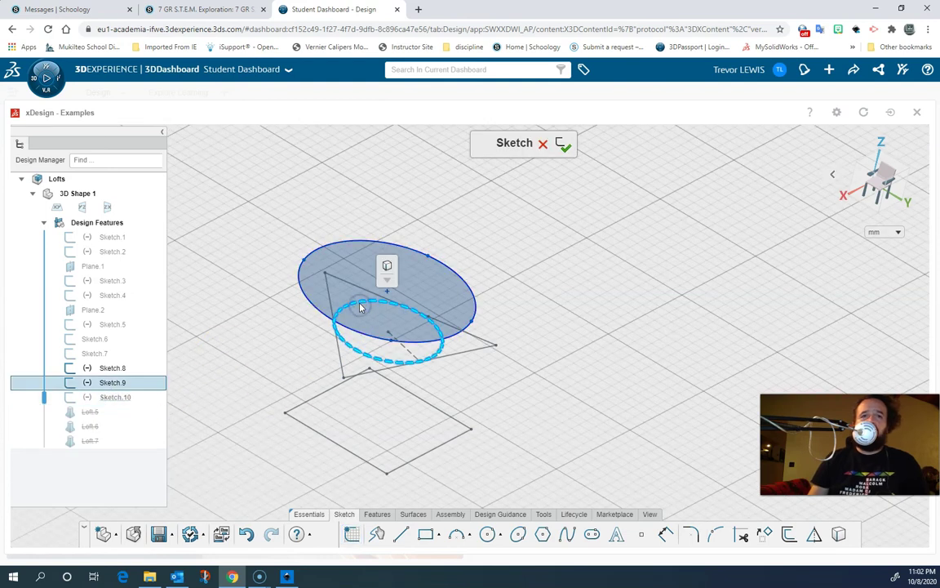
{"action": "left_click", "coordinate": [433, 291]}
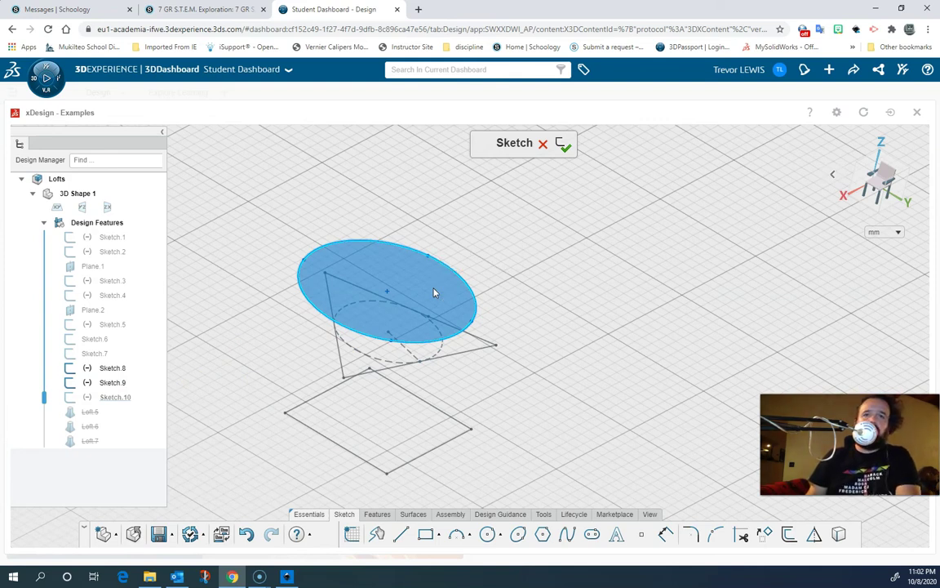
{"action": "key", "text": "Delete"}
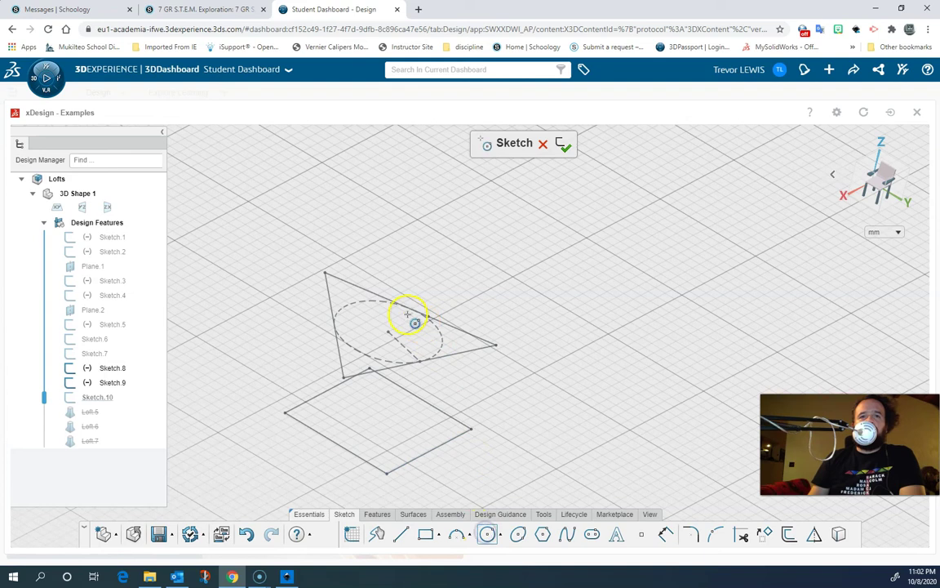
- In top view, draw a circle surrounding the square and triangle profiles, then close the sketch
{"action": "key", "text": "ctrl+8"}
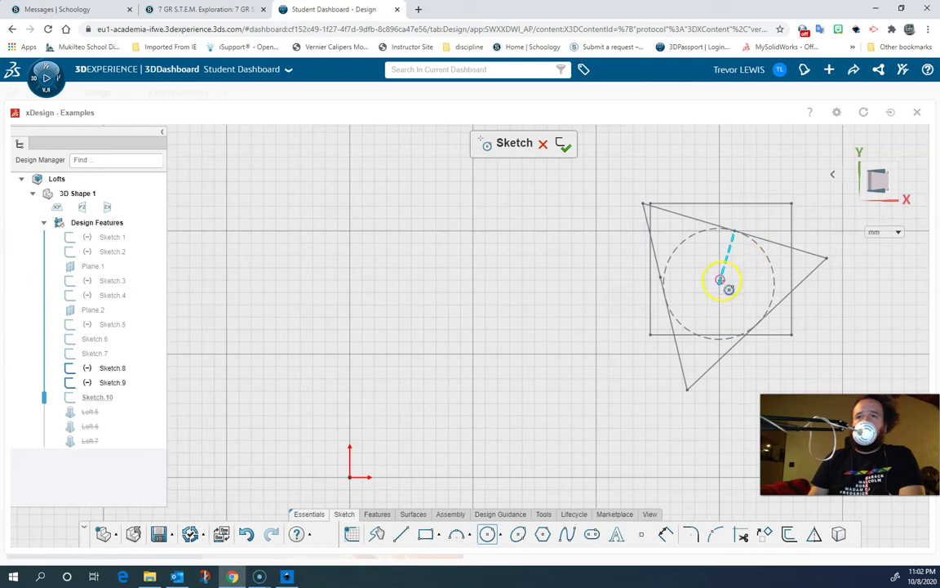
{"action": "left_click", "coordinate": [716, 263]}
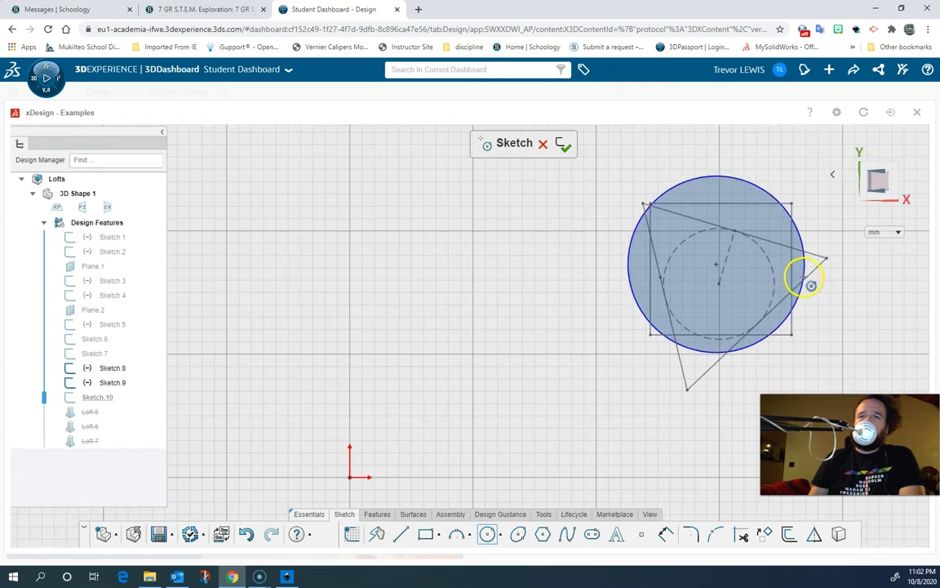
{"action": "left_click", "coordinate": [805, 278]}
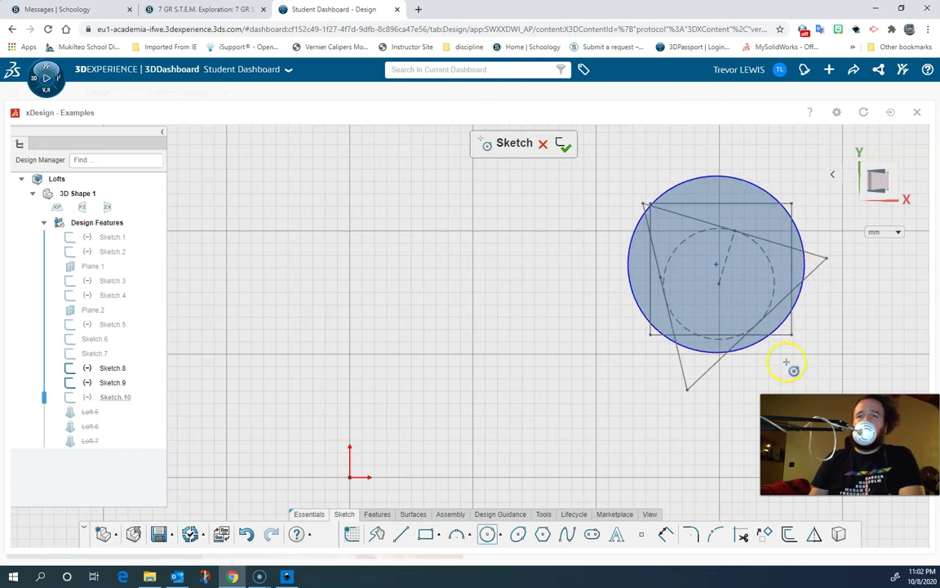
{"action": "left_click", "coordinate": [565, 147]}
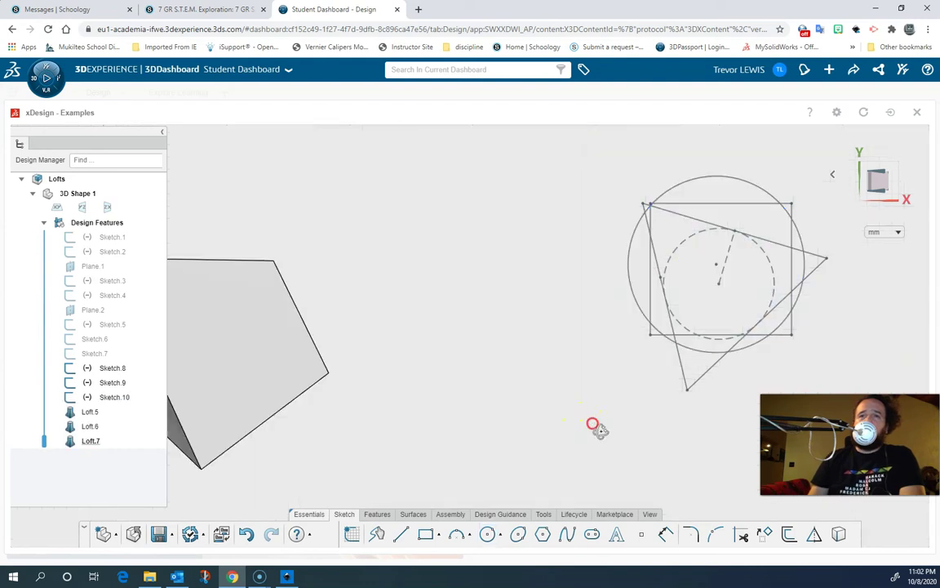
{"action": "mouse_move", "coordinate": [592, 424]}
{"action": "middle_mouse_down"}
{"action": "mouse_move", "coordinate": [610, 319]}
{"action": "mouse_move", "coordinate": [445, 322]}
{"action": "mouse_move", "coordinate": [457, 335]}
{"action": "middle_mouse_up"}
- Start a loft with the square's bottom edge and Sketch.9's edge as sections, aligning their endpoints
{"action": "left_click", "coordinate": [480, 353]}
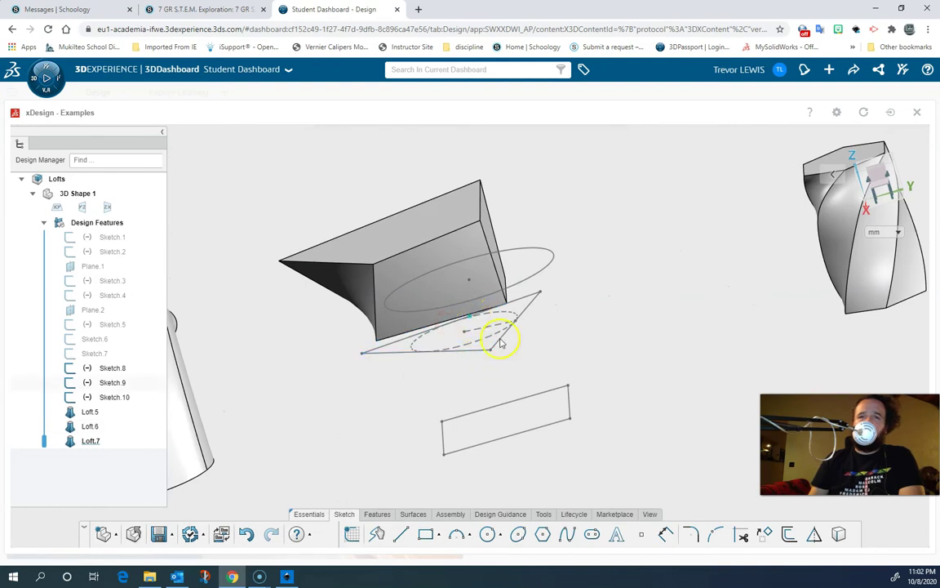
{"action": "left_click", "coordinate": [375, 515]}
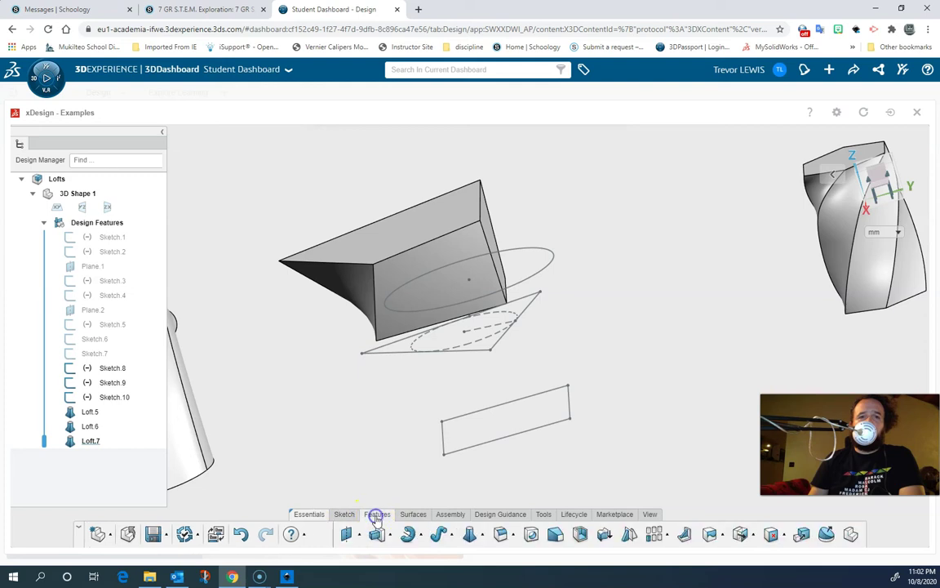
{"action": "left_click", "coordinate": [471, 535]}
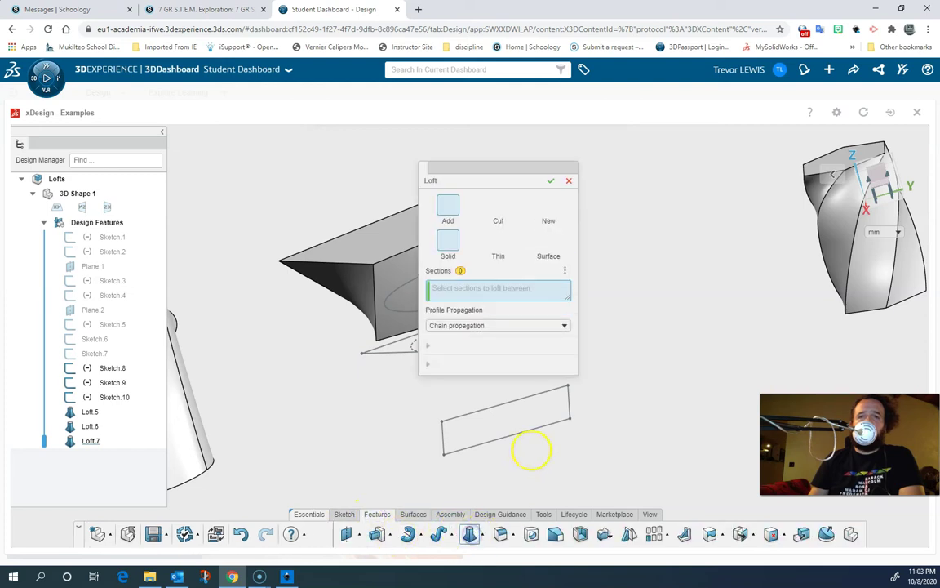
{"action": "left_click", "coordinate": [536, 433]}
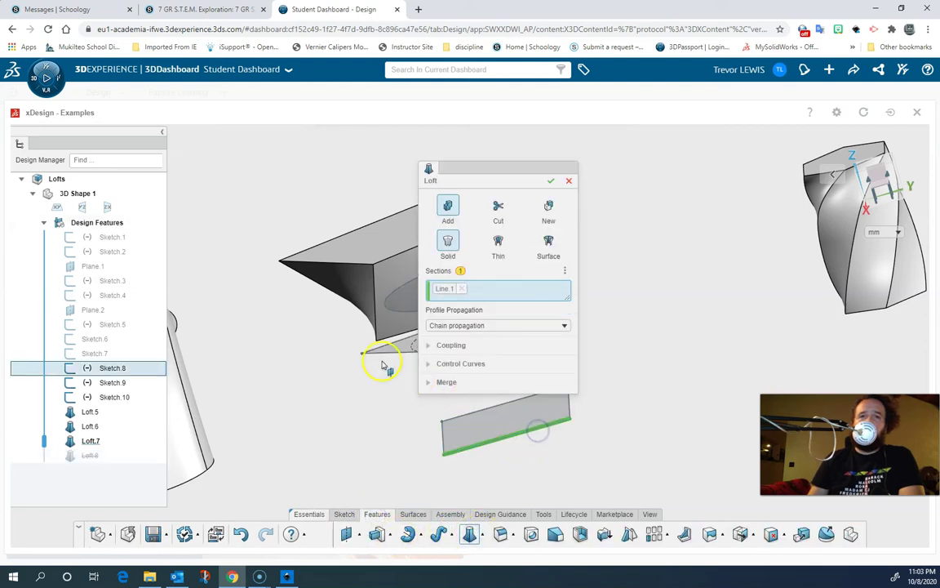
{"action": "left_click", "coordinate": [387, 354]}
{"action": "mouse_move", "coordinate": [419, 444]}
{"action": "right_mouse_down"}
{"action": "mouse_move", "coordinate": [335, 496]}
{"action": "mouse_move", "coordinate": [294, 485]}
{"action": "mouse_move", "coordinate": [281, 457]}
{"action": "right_mouse_up"}
{"action": "left_click", "coordinate": [263, 386]}
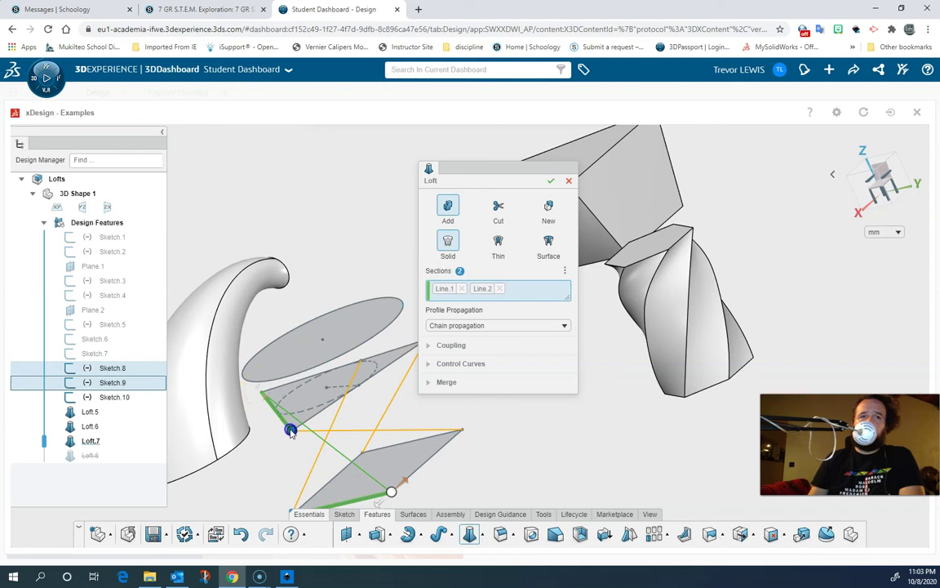
{"action": "mouse_move", "coordinate": [291, 431]}
{"action": "left_mouse_down"}
{"action": "mouse_move", "coordinate": [360, 447]}
{"action": "mouse_move", "coordinate": [341, 445]}
{"action": "left_mouse_up"}
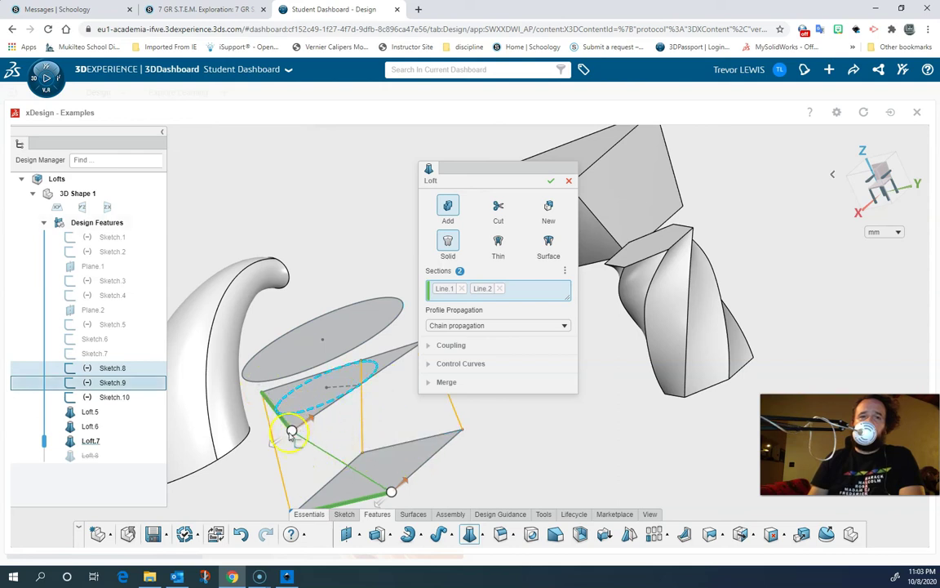
{"action": "mouse_move", "coordinate": [353, 427]}
{"action": "right_mouse_down"}
{"action": "mouse_move", "coordinate": [361, 434]}
{"action": "mouse_move", "coordinate": [360, 421]}
{"action": "right_mouse_up"}
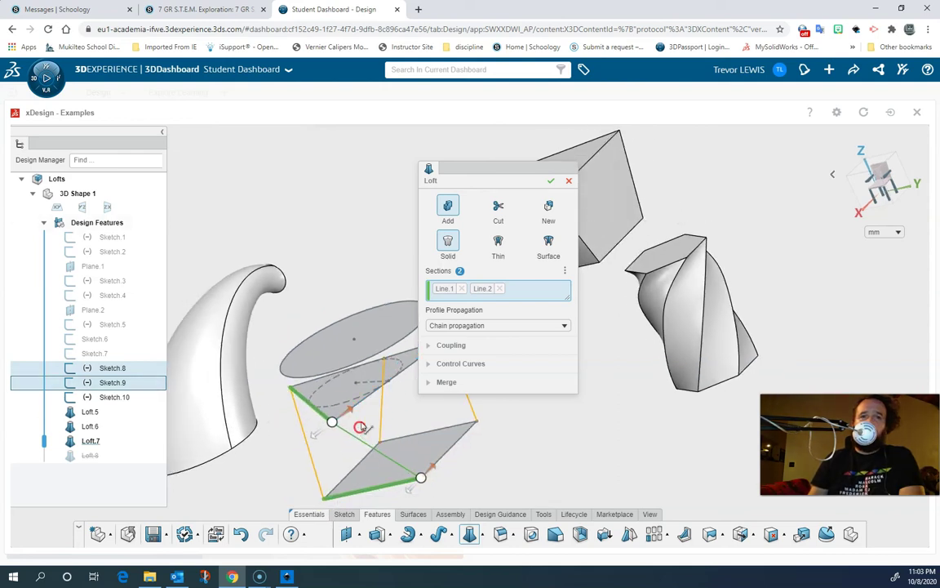
- Add the upper ellipse as third section, reposition its coupling point, and confirm; the loft fails
{"action": "left_click", "coordinate": [334, 371]}
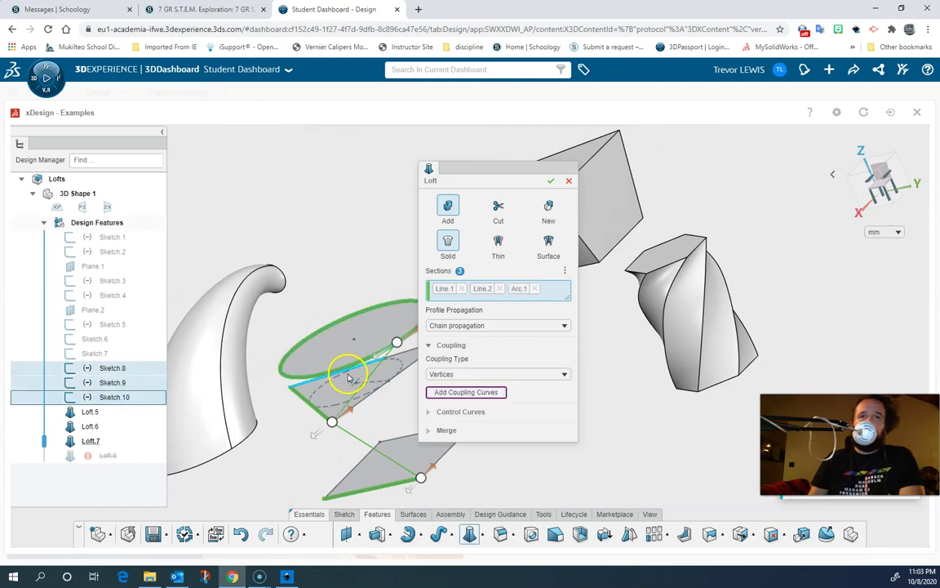
{"action": "mouse_move", "coordinate": [329, 448]}
{"action": "right_mouse_down"}
{"action": "mouse_move", "coordinate": [369, 444]}
{"action": "mouse_move", "coordinate": [294, 445]}
{"action": "right_mouse_up"}
{"action": "left_click", "coordinate": [325, 449]}
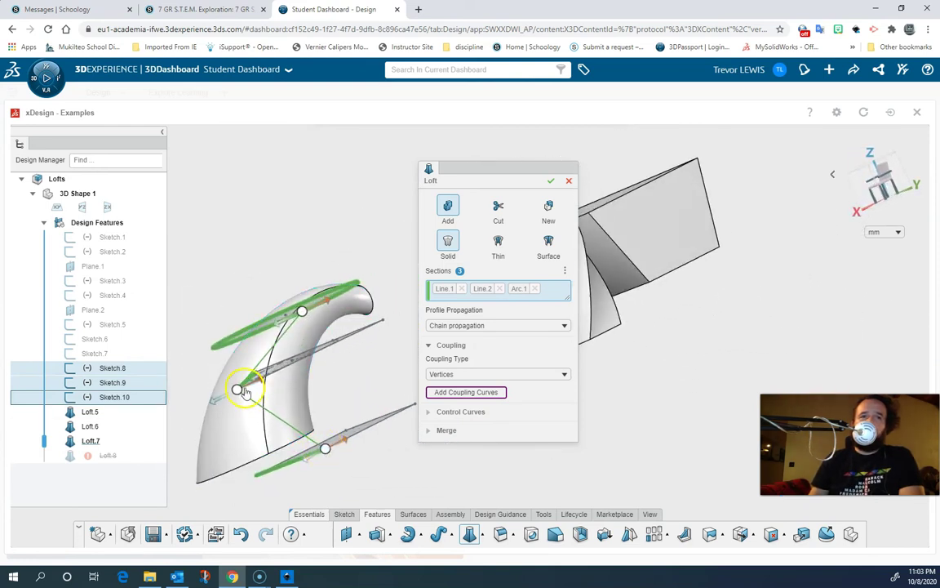
{"action": "left_click", "coordinate": [298, 312]}
{"action": "right_click_drag", "start_coordinate": [283, 369], "coordinate": [375, 380]}
{"action": "left_click", "coordinate": [217, 463]}
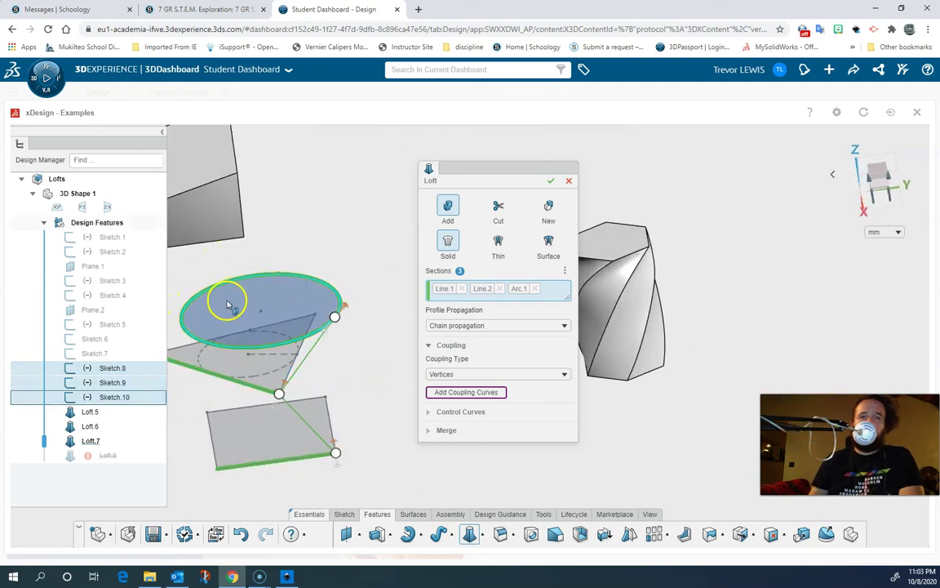
{"action": "left_click", "coordinate": [553, 182]}
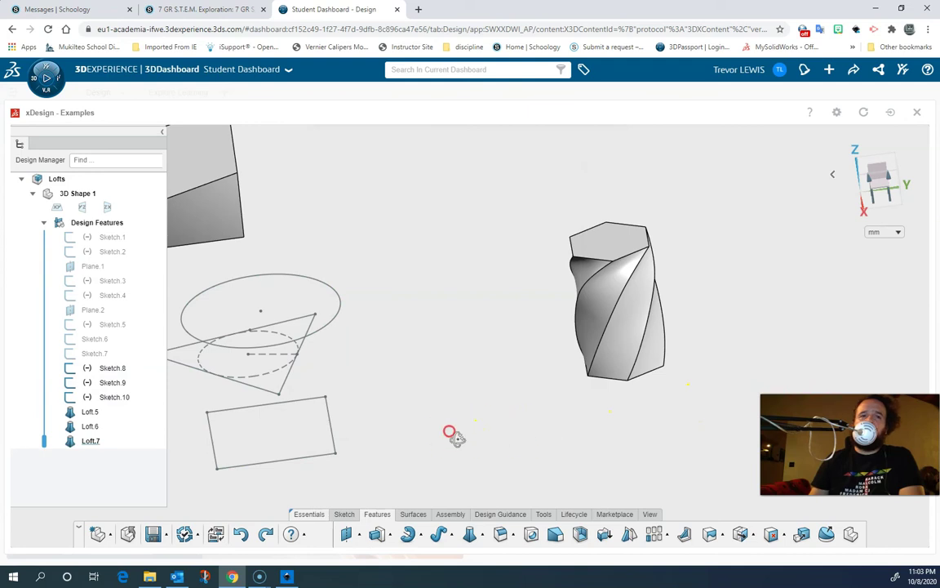
{"action": "middle_click_drag", "start_coordinate": [454, 438], "coordinate": [531, 439]}
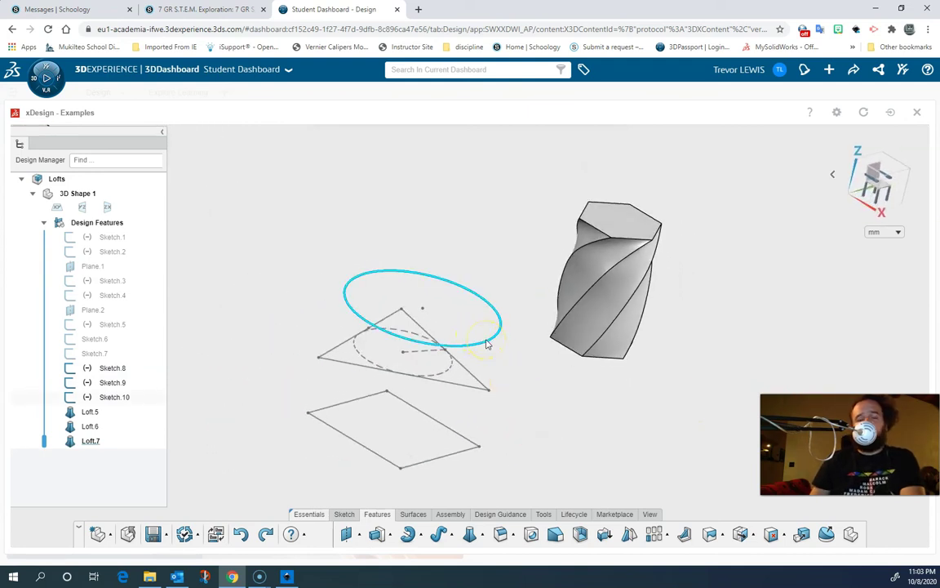
- Split the ellipse in Sketch.10 at several points on its edge, then close the sketch
{"action": "double_click", "coordinate": [487, 344]}
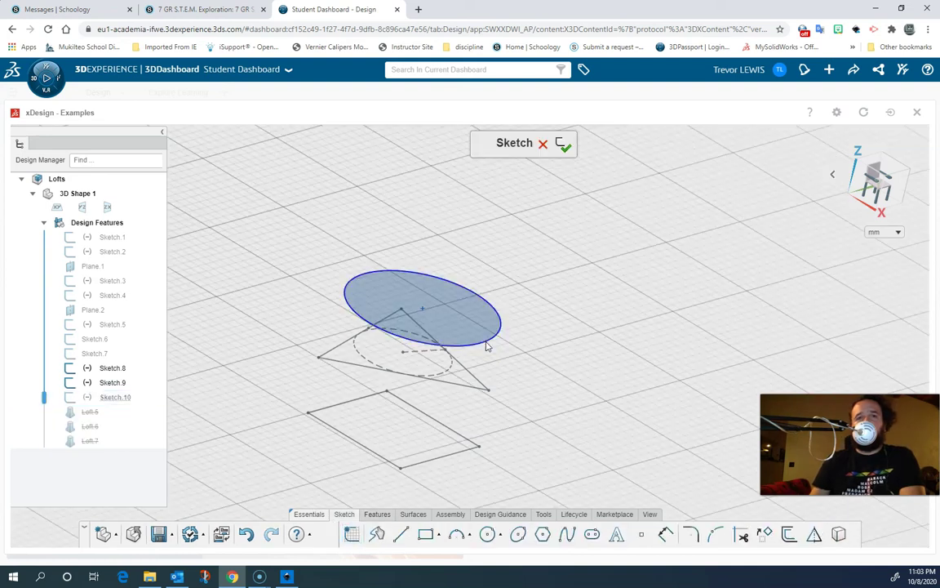
{"action": "left_click", "coordinate": [488, 351]}
{"action": "right_click_drag", "start_coordinate": [513, 368], "coordinate": [465, 416]}
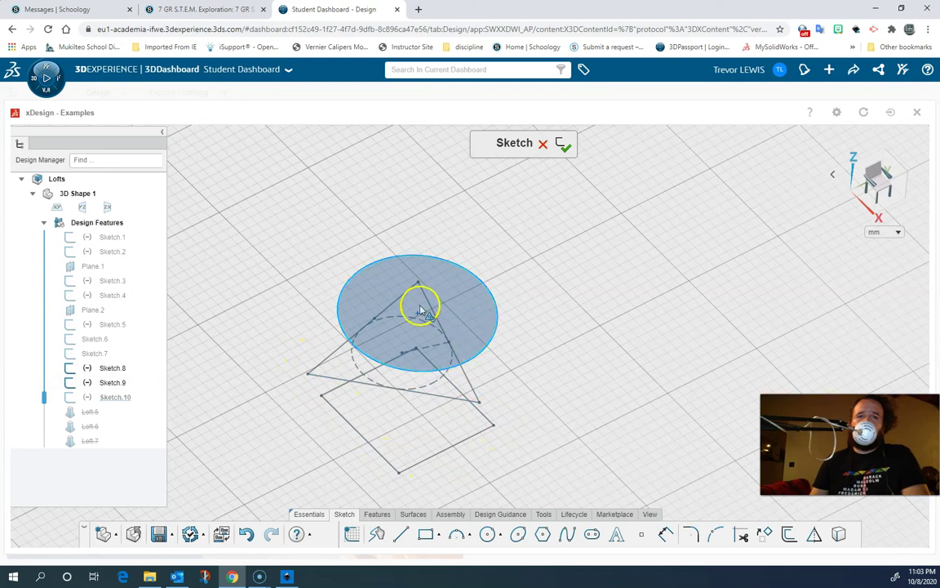
{"action": "mouse_move", "coordinate": [455, 383]}
{"action": "middle_mouse_down"}
{"action": "mouse_move", "coordinate": [562, 386]}
{"action": "mouse_move", "coordinate": [530, 390]}
{"action": "mouse_move", "coordinate": [520, 379]}
{"action": "mouse_move", "coordinate": [528, 383]}
{"action": "middle_mouse_up"}
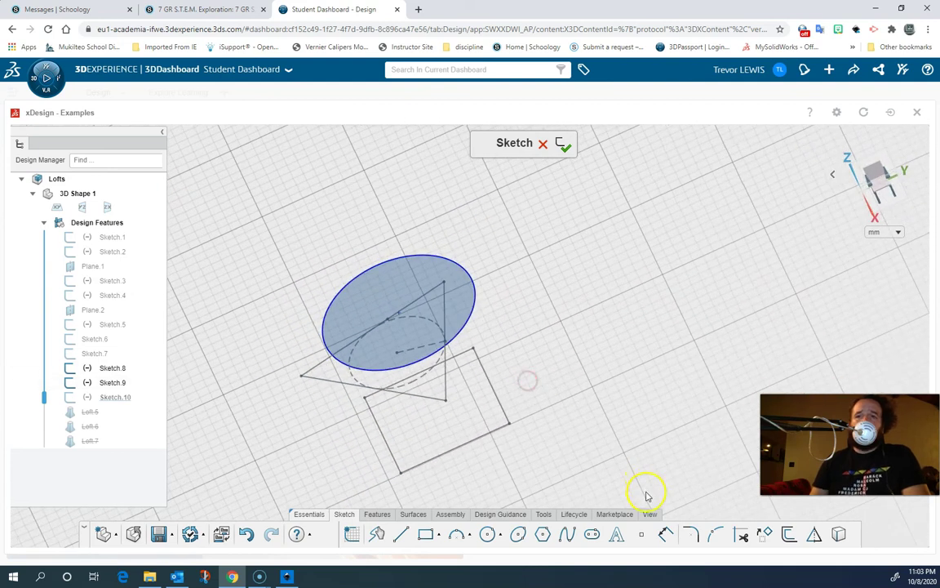
{"action": "left_click", "coordinate": [712, 535]}
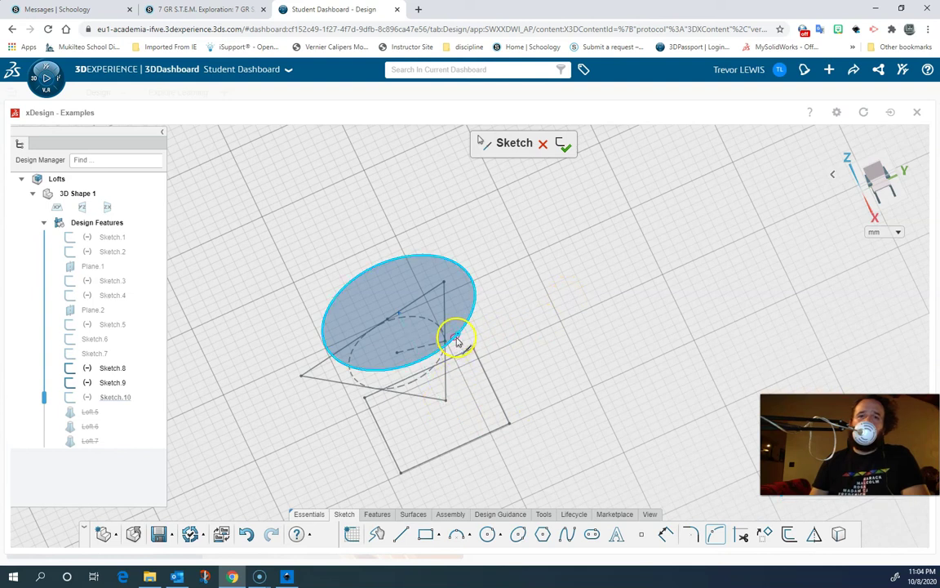
{"action": "left_click", "coordinate": [440, 258]}
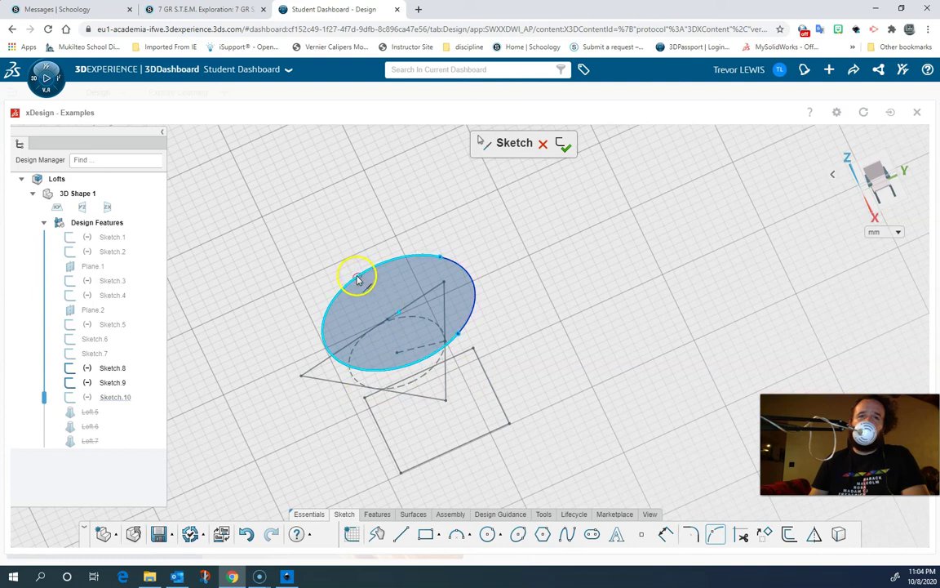
{"action": "left_click", "coordinate": [346, 335]}
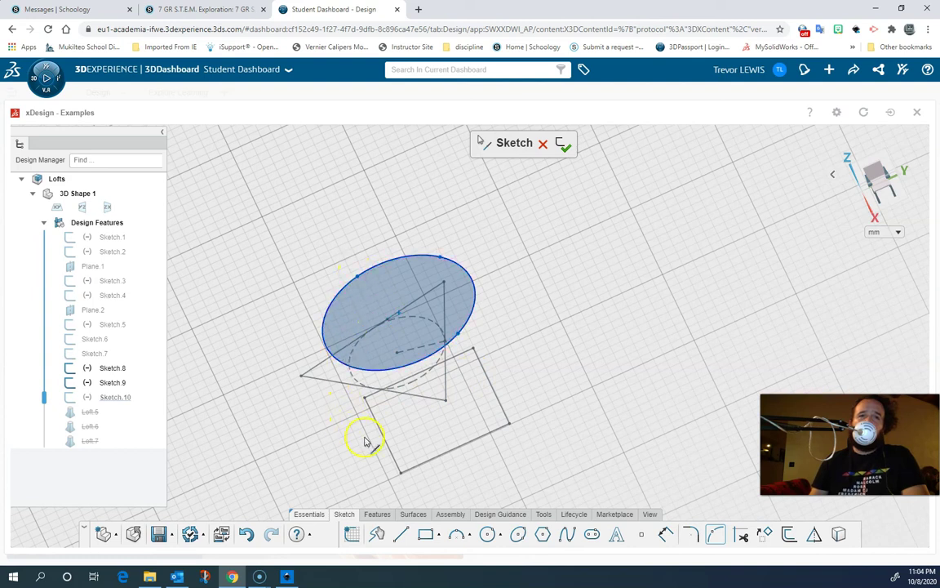
{"action": "left_click_drag", "start_coordinate": [392, 450], "coordinate": [352, 366]}
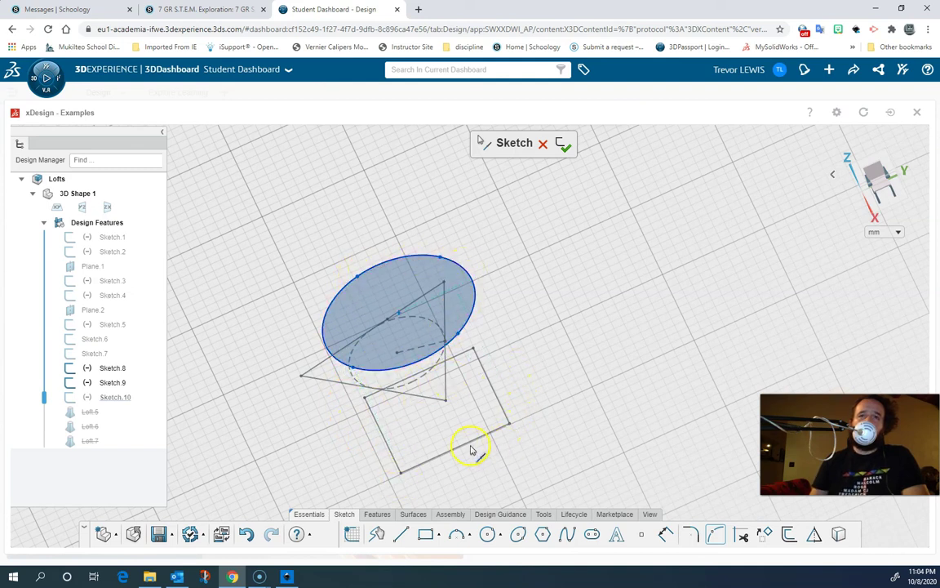
{"action": "left_click", "coordinate": [561, 149]}
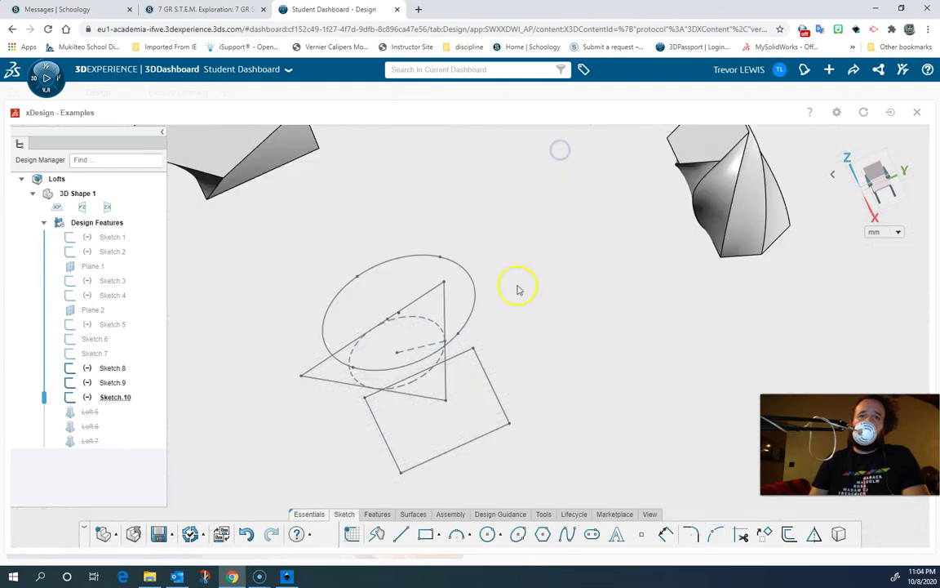
- Loft the square, triangle and ellipse (Sketch.8–Sketch.10) as three sections into Loft.8
{"action": "left_click", "coordinate": [375, 514]}
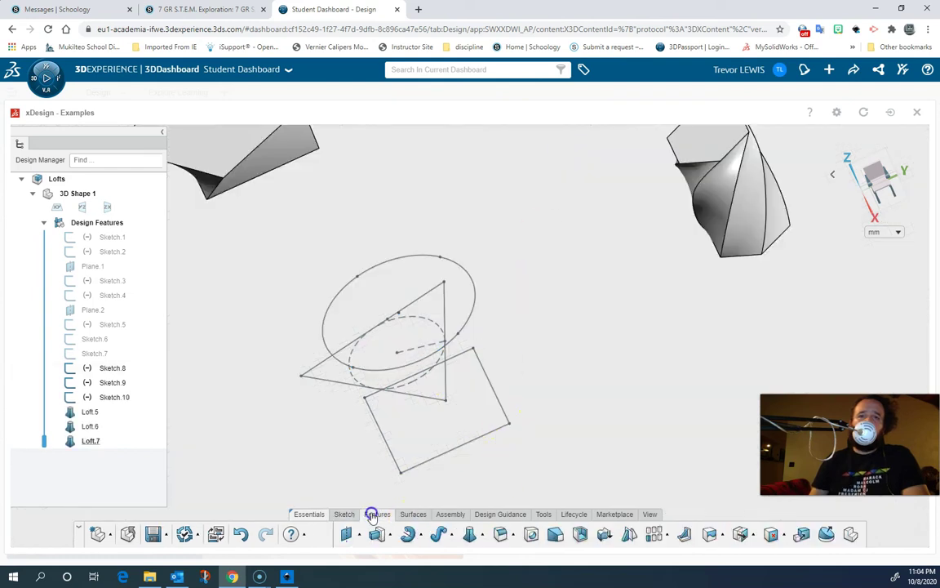
{"action": "left_click", "coordinate": [473, 534]}
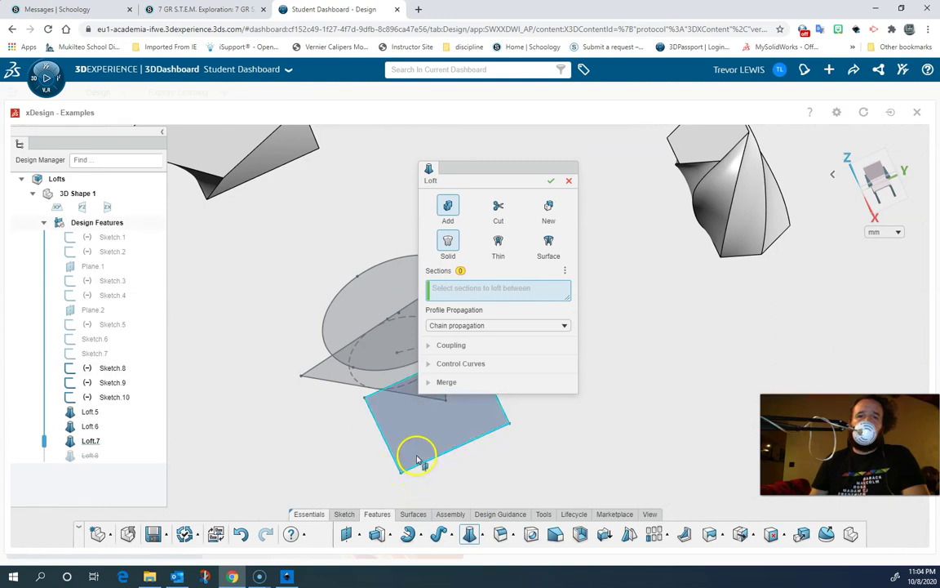
{"action": "left_click", "coordinate": [416, 459]}
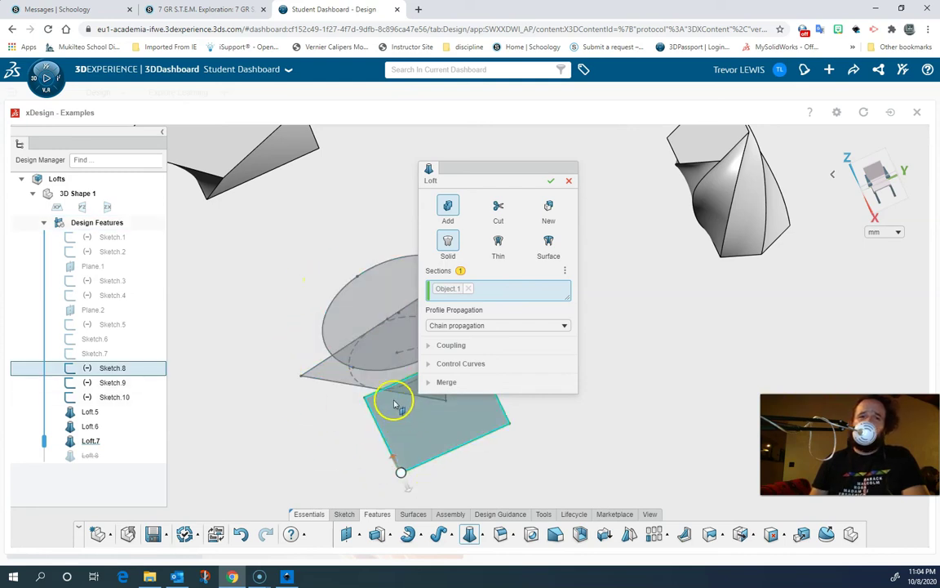
{"action": "left_click", "coordinate": [327, 377]}
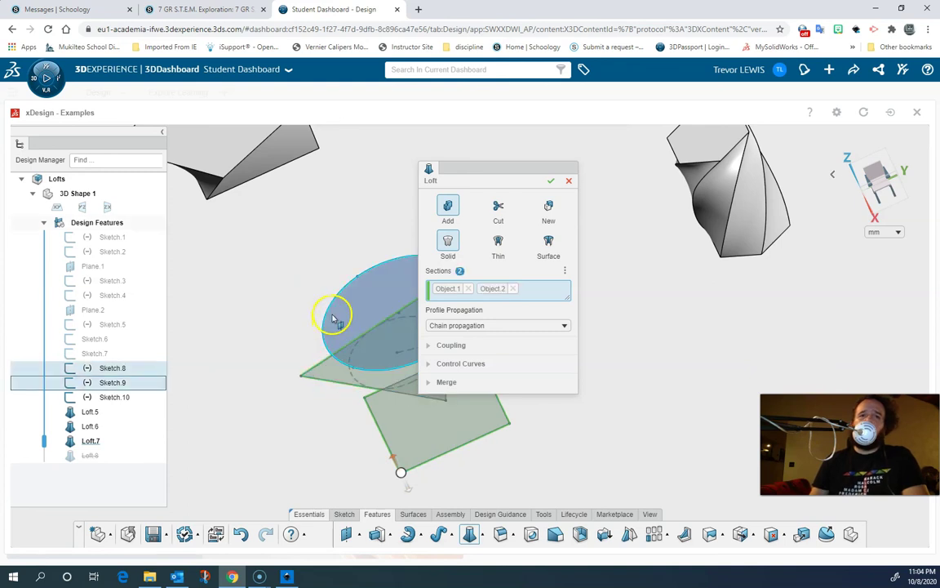
{"action": "left_click", "coordinate": [332, 316]}
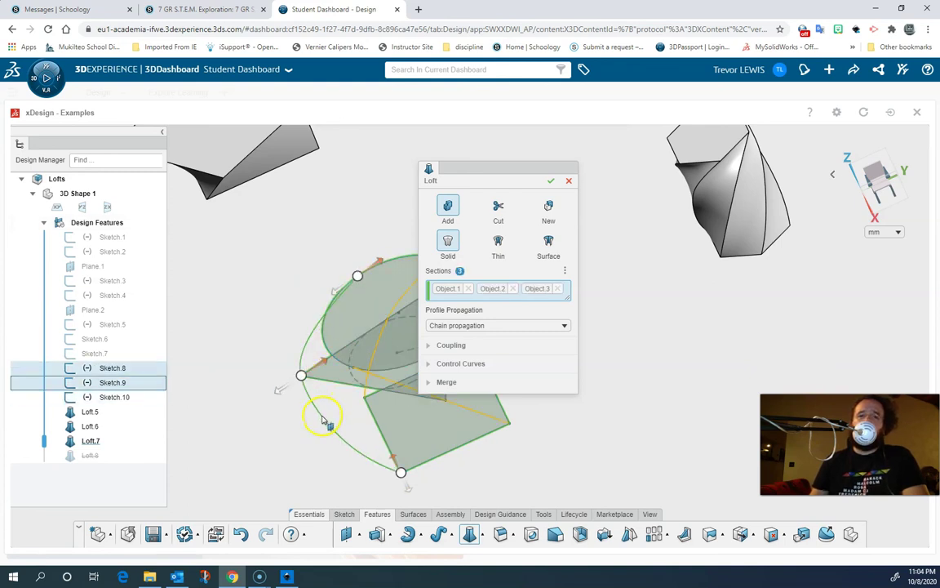
{"action": "mouse_move", "coordinate": [321, 415]}
{"action": "middle_mouse_down"}
{"action": "mouse_move", "coordinate": [392, 417]}
{"action": "mouse_move", "coordinate": [384, 441]}
{"action": "mouse_move", "coordinate": [408, 457]}
{"action": "mouse_move", "coordinate": [386, 484]}
{"action": "middle_mouse_up"}
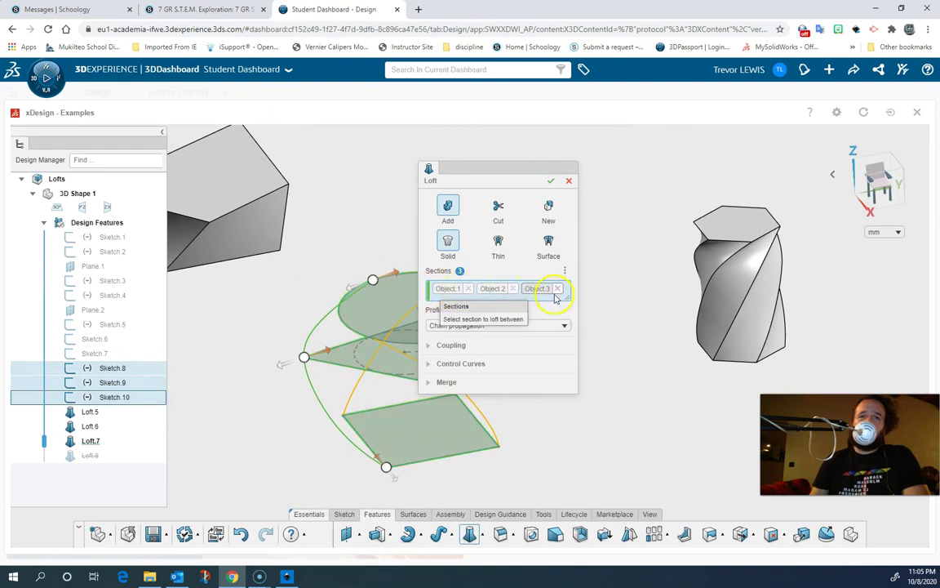
{"action": "left_click", "coordinate": [550, 182]}
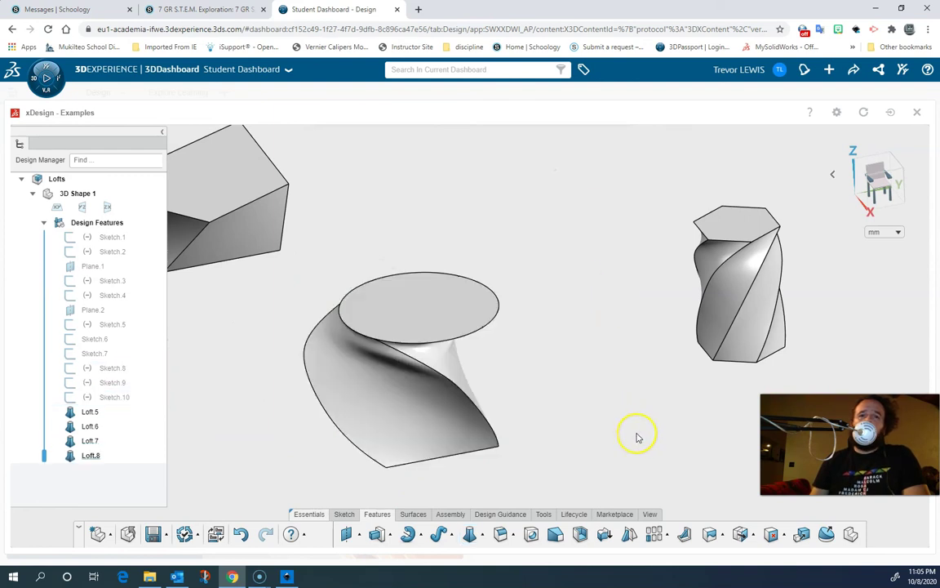
{"action": "right_click_drag", "start_coordinate": [604, 356], "coordinate": [668, 336]}
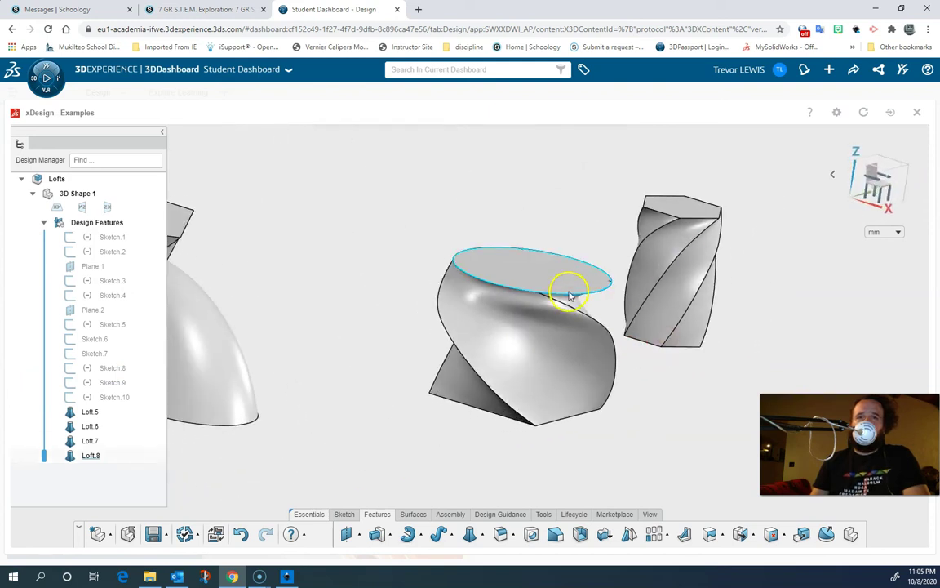
{"action": "scroll", "coordinate": [604, 297], "scroll_direction": "up", "scroll_amount": 6}
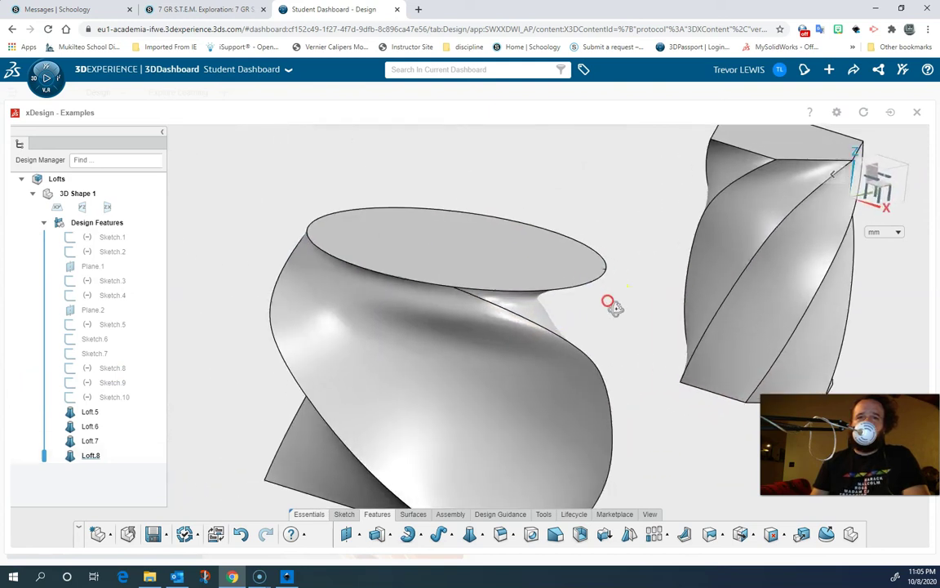
{"action": "scroll", "coordinate": [589, 290], "scroll_direction": "up", "scroll_amount": 5}
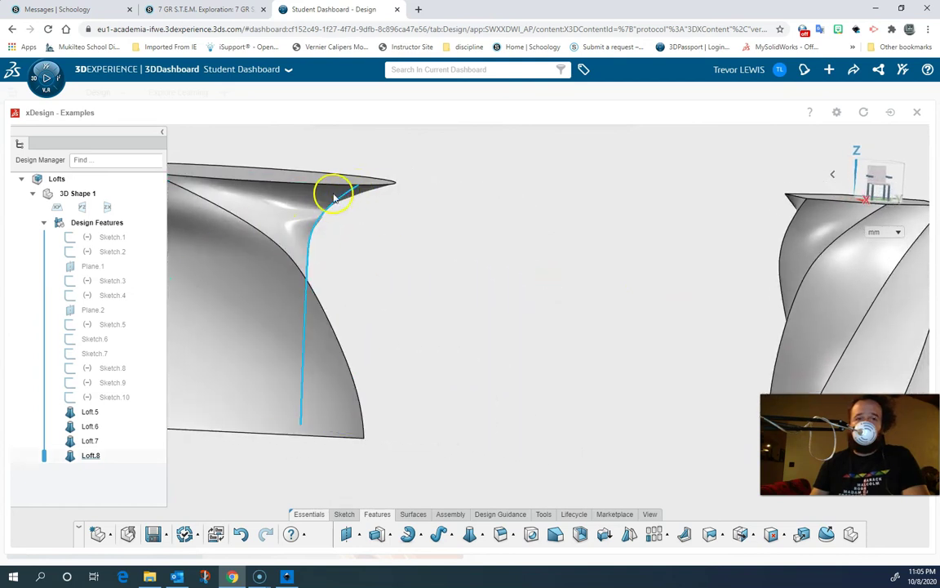
{"action": "middle_click_drag", "start_coordinate": [356, 346], "coordinate": [500, 395]}
{"action": "scroll", "coordinate": [490, 396], "scroll_direction": "down", "scroll_amount": 6}
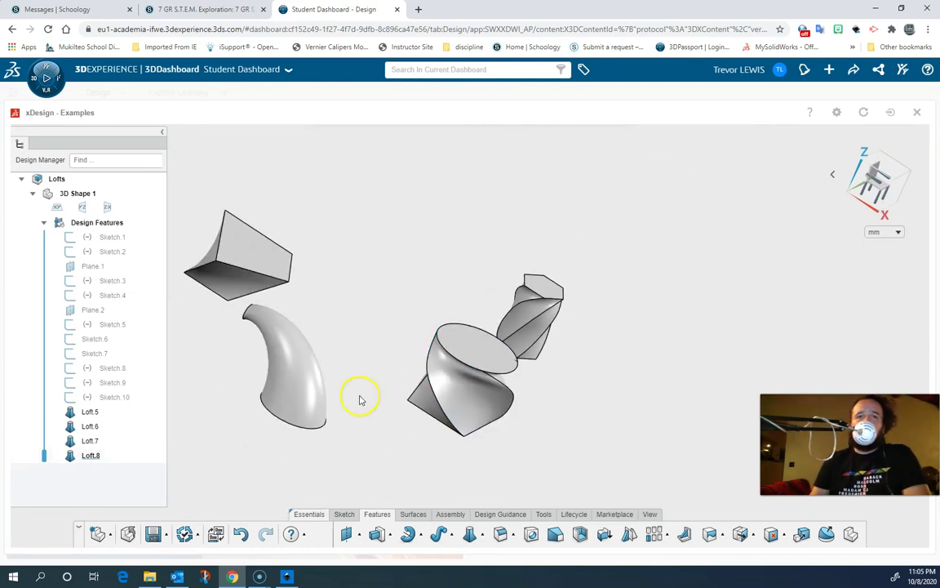
{"action": "middle_click_drag", "start_coordinate": [361, 394], "coordinate": [390, 422]}
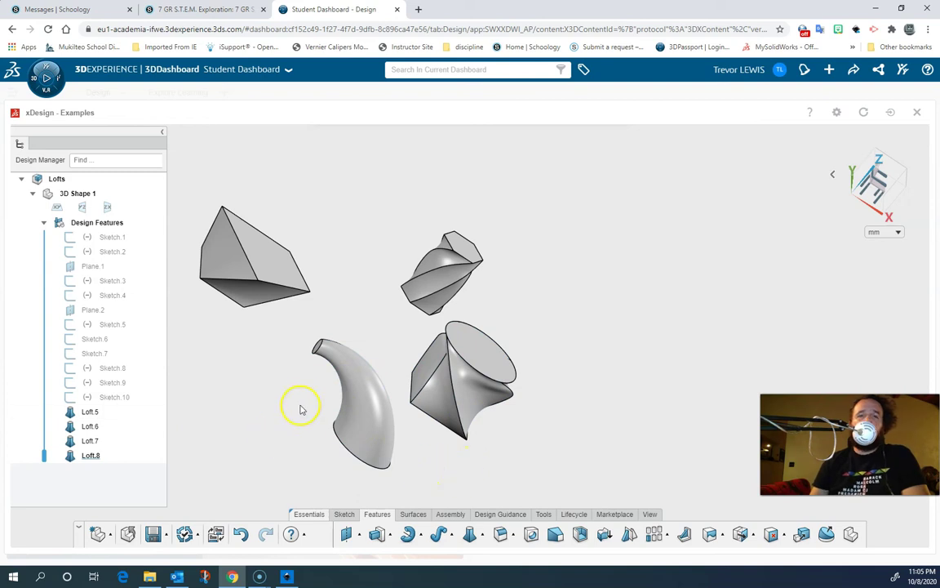
{"action": "middle_click_drag", "start_coordinate": [301, 408], "coordinate": [436, 450]}
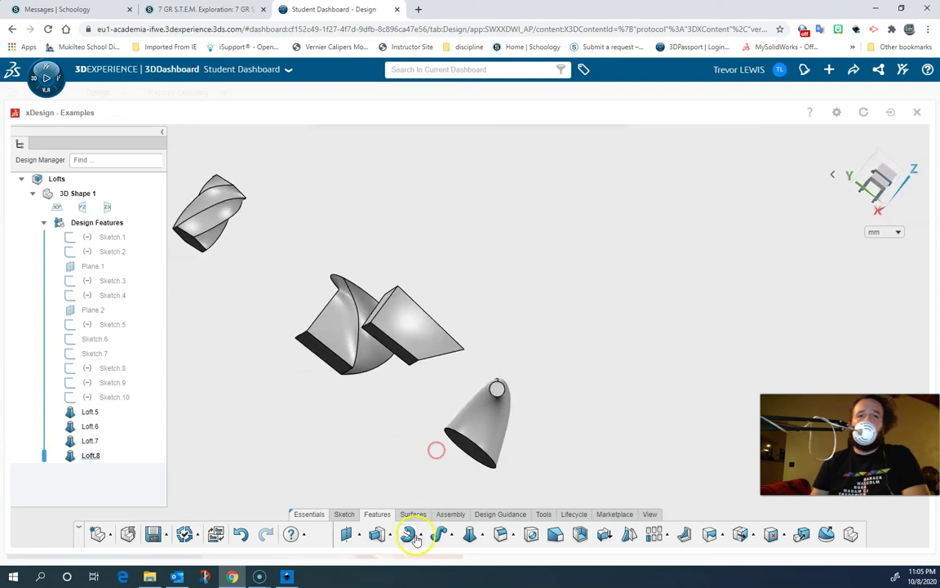